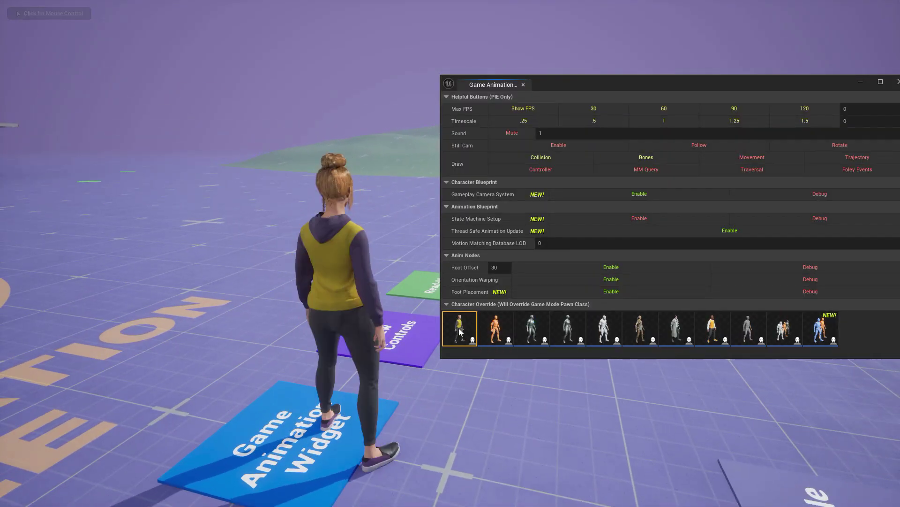
Step: Dismiss the Game Animation widget and run the character up to the 2,5 M block
{"action": "left_click", "coordinate": [874, 82]}
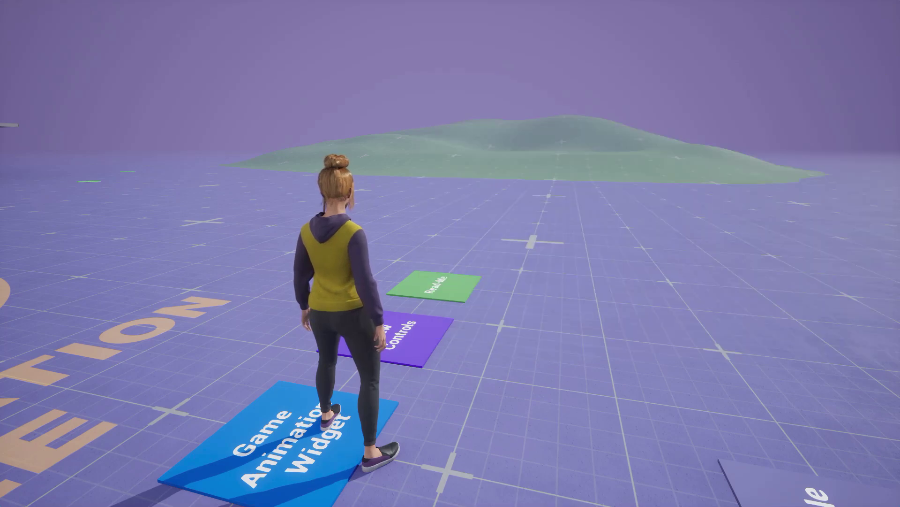
{"action": "key", "text": "w"}
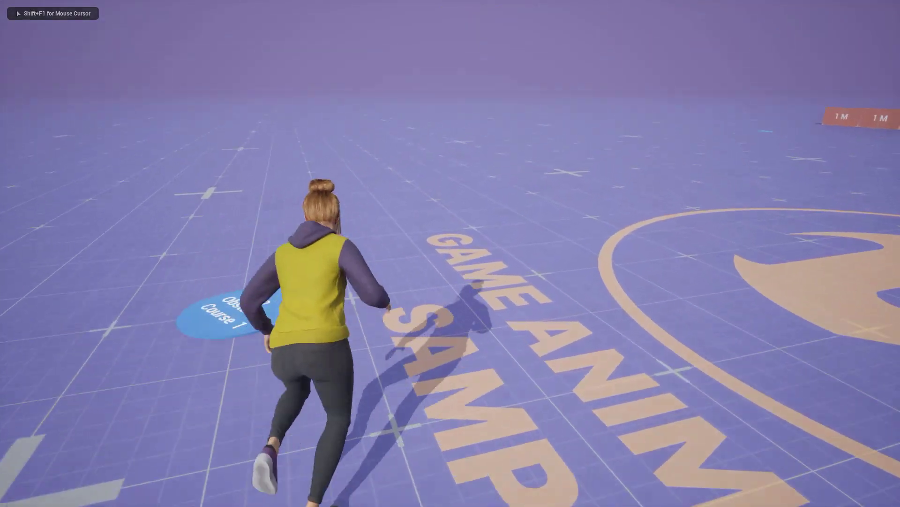
{"action": "key", "text": "a"}
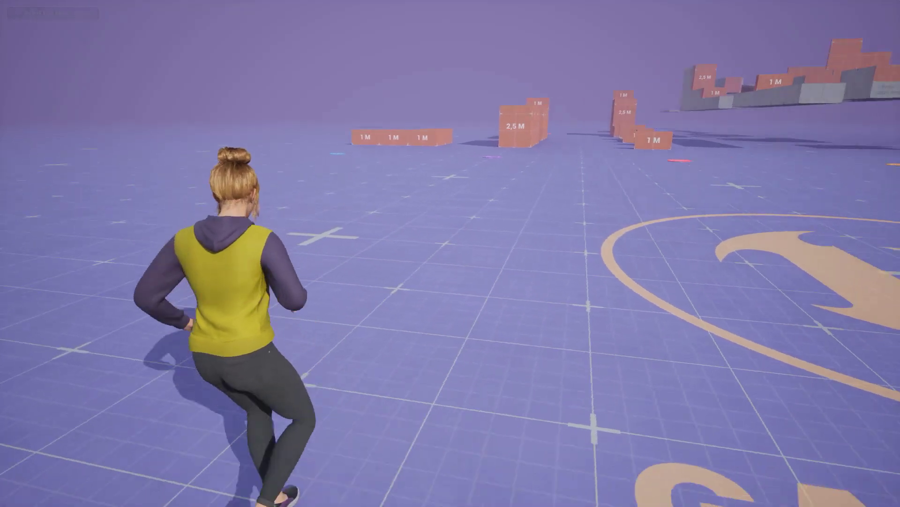
{"action": "key", "text": "w"}
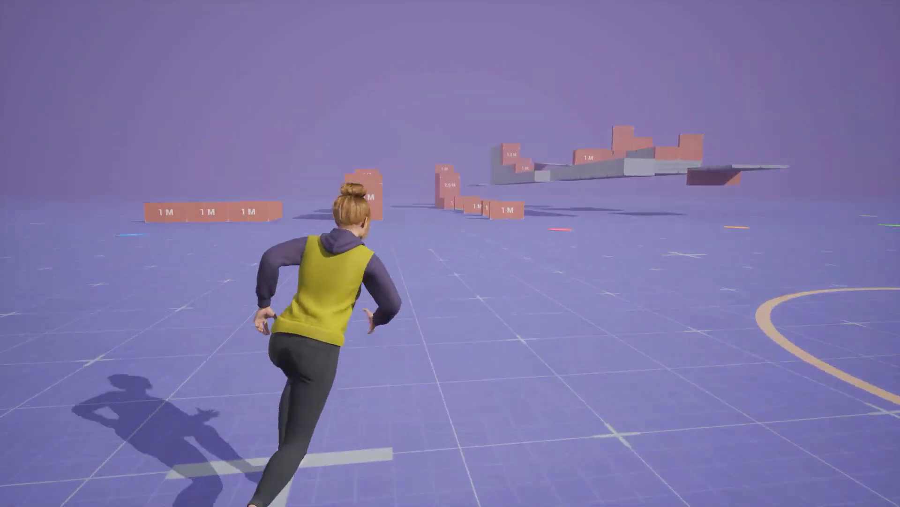
{"action": "key", "text": "w"}
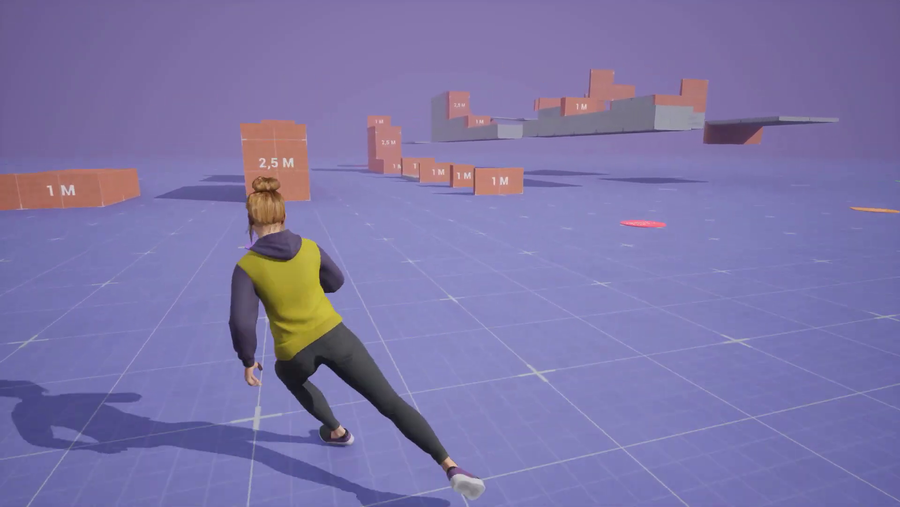
{"action": "key", "text": "w"}
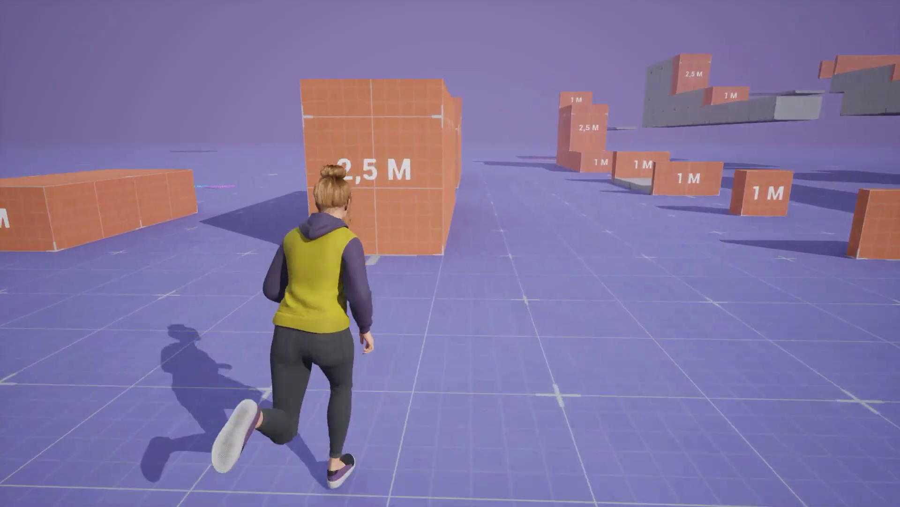
Step: Climb the 2,5 M wall, then climb and vault the 1 M block and land
{"action": "key", "text": "space"}
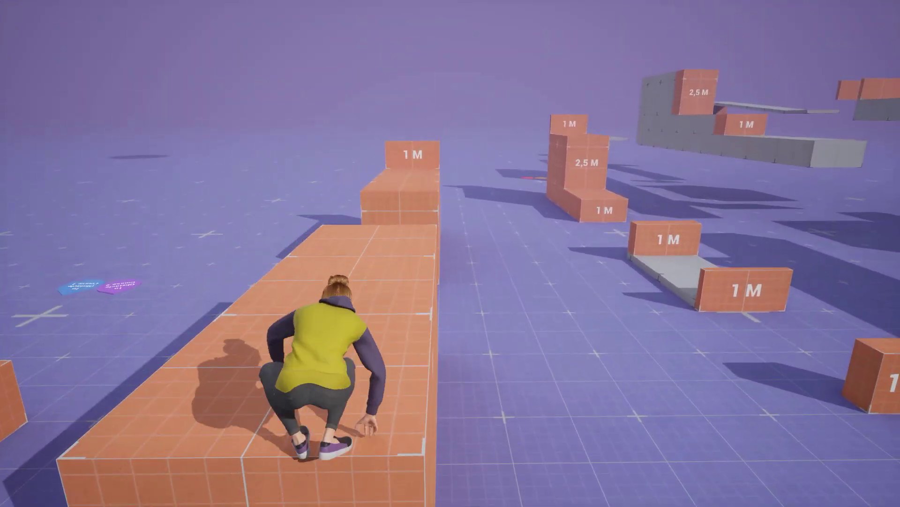
{"action": "key", "text": "w"}
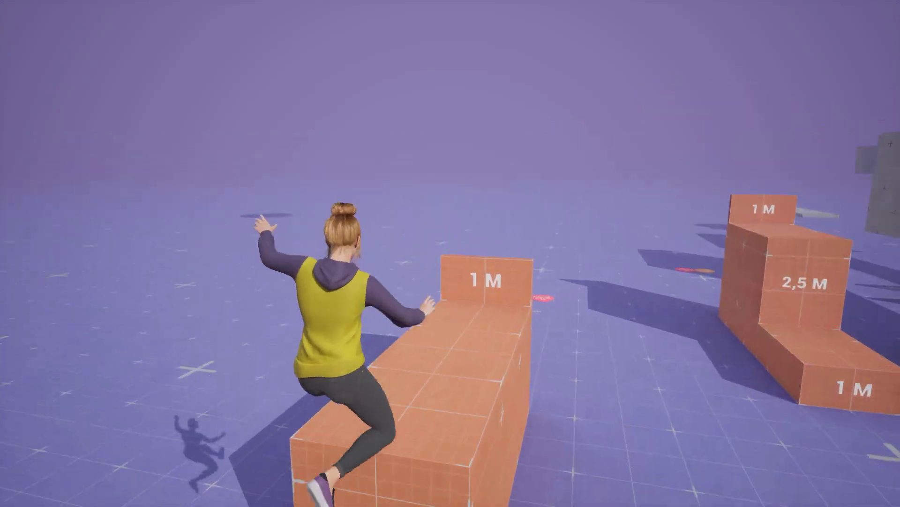
{"action": "key", "text": "w"}
{"action": "key", "text": "space"}
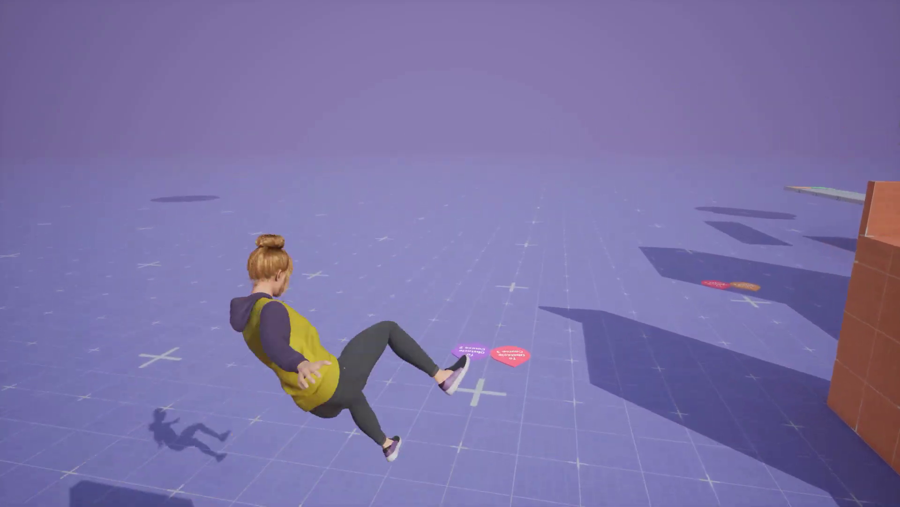
{"action": "key", "text": "w"}
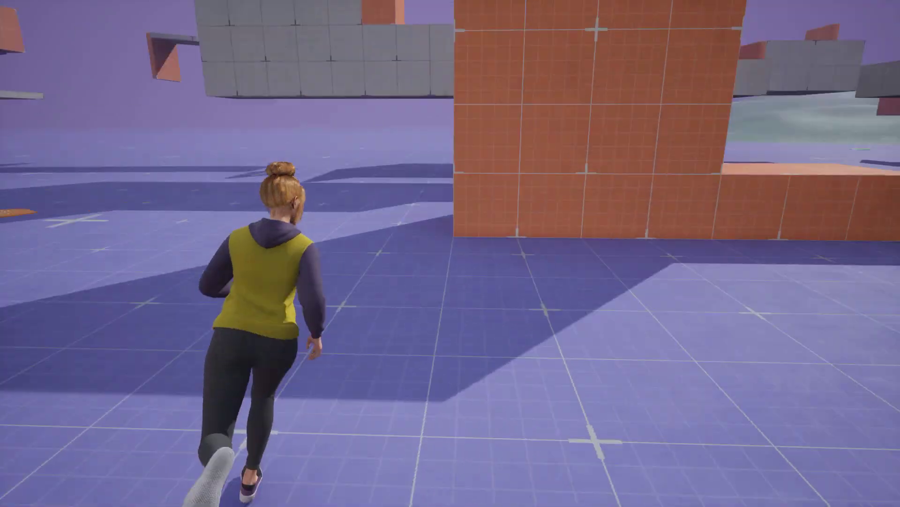
Step: Run back past the course signs onto the open grid floor, then search 'ani'
{"action": "key", "text": "w"}
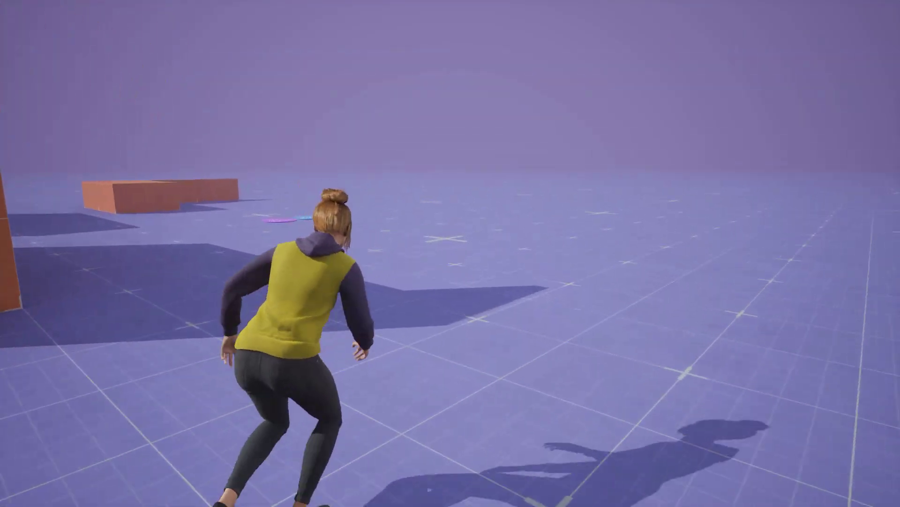
{"action": "key", "text": "w"}
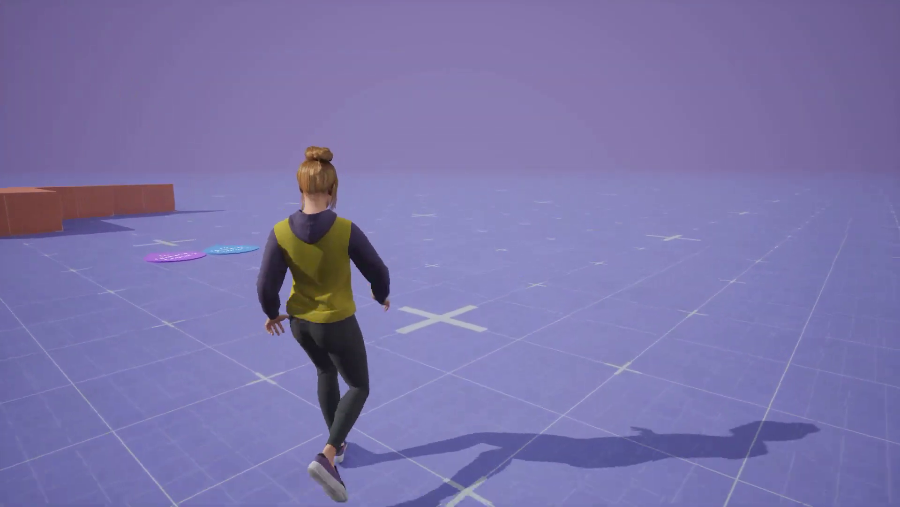
{"action": "key", "text": "w"}
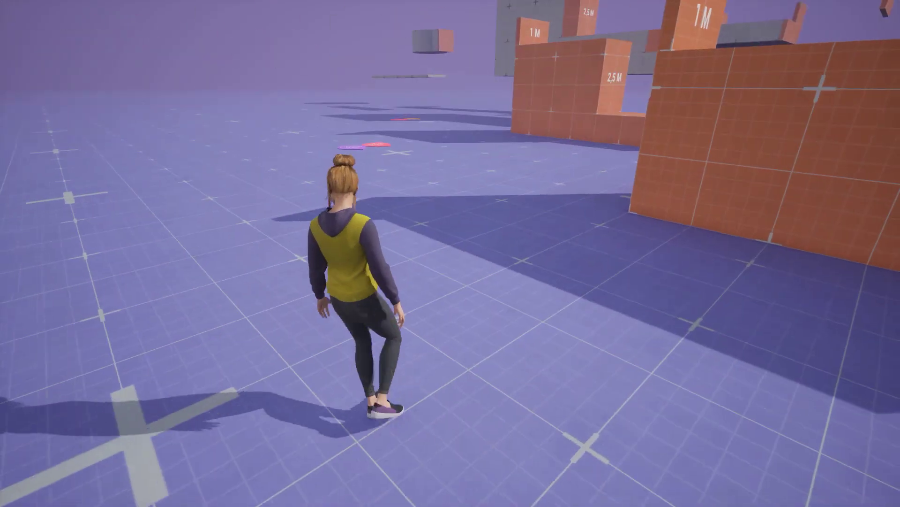
{"action": "key", "text": "w"}
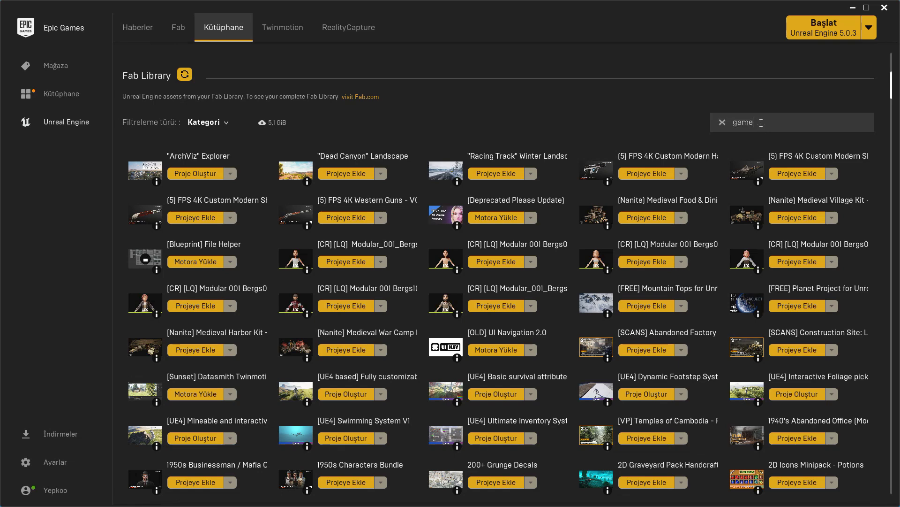
{"action": "type", "text": "ani"}
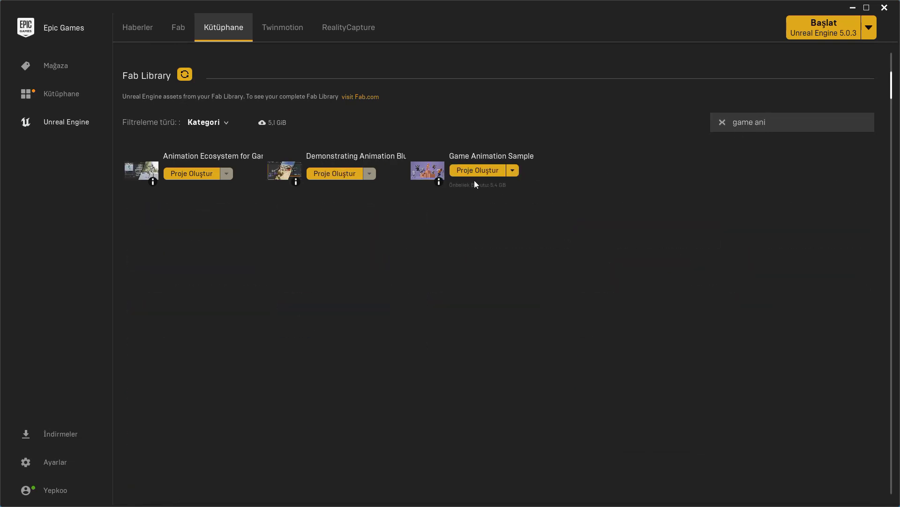
Step: Create a new Game Animation Sample project, then launch Quixel Bridge from the add-content menu
{"action": "left_click", "coordinate": [478, 170]}
{"action": "left_click", "coordinate": [485, 329]}
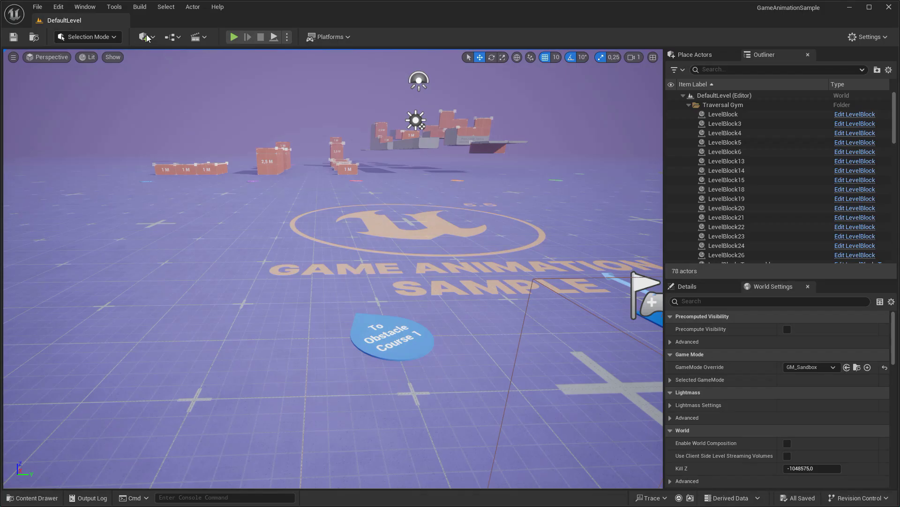
{"action": "left_click", "coordinate": [149, 37]}
{"action": "left_click", "coordinate": [159, 83]}
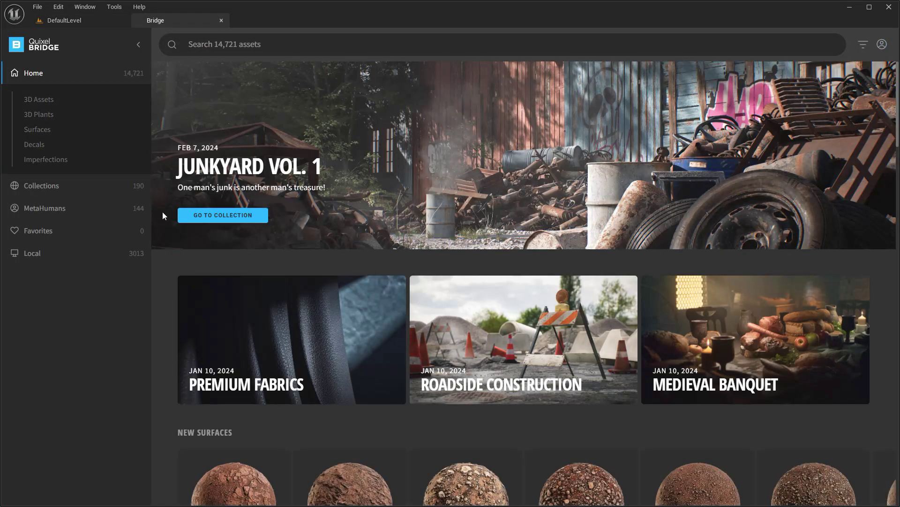
Step: Add Vivian from MetaHumans > My MetaHumans to the project and close the Bridge tab
{"action": "left_click", "coordinate": [59, 214]}
{"action": "left_click", "coordinate": [49, 164]}
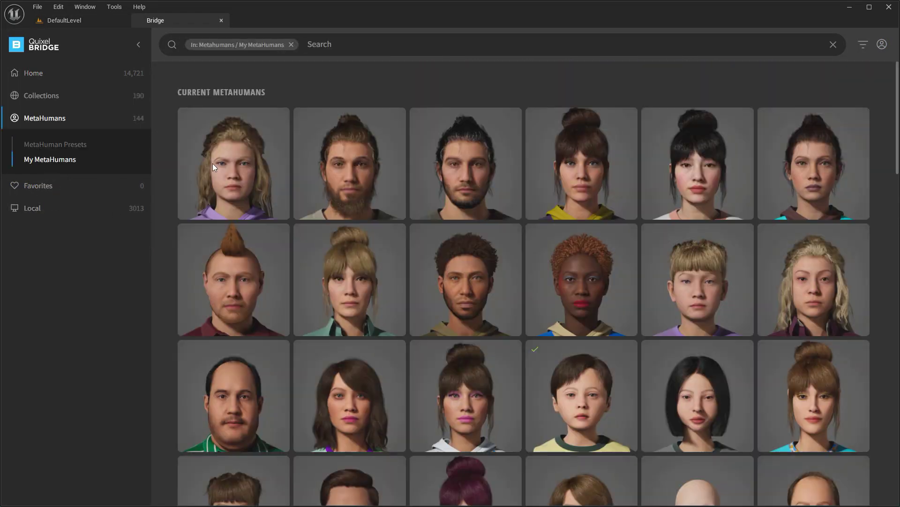
{"action": "scroll", "coordinate": [897, 86], "scroll_direction": "down", "scroll_amount": 5}
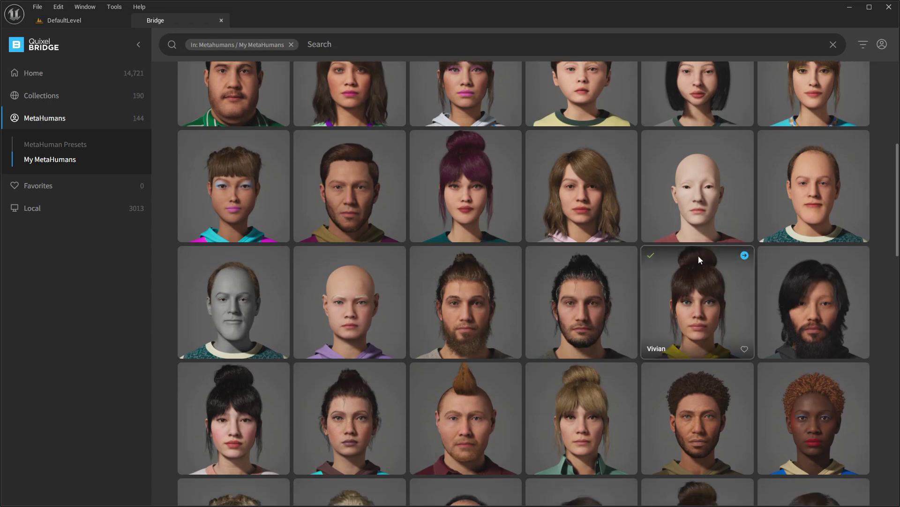
{"action": "left_click", "coordinate": [698, 256]}
{"action": "left_click", "coordinate": [873, 485]}
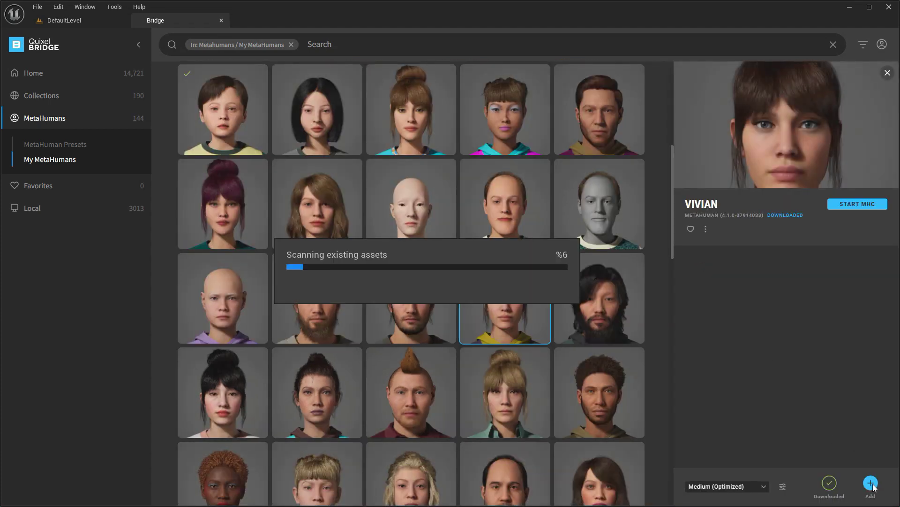
{"action": "left_click", "coordinate": [222, 21]}
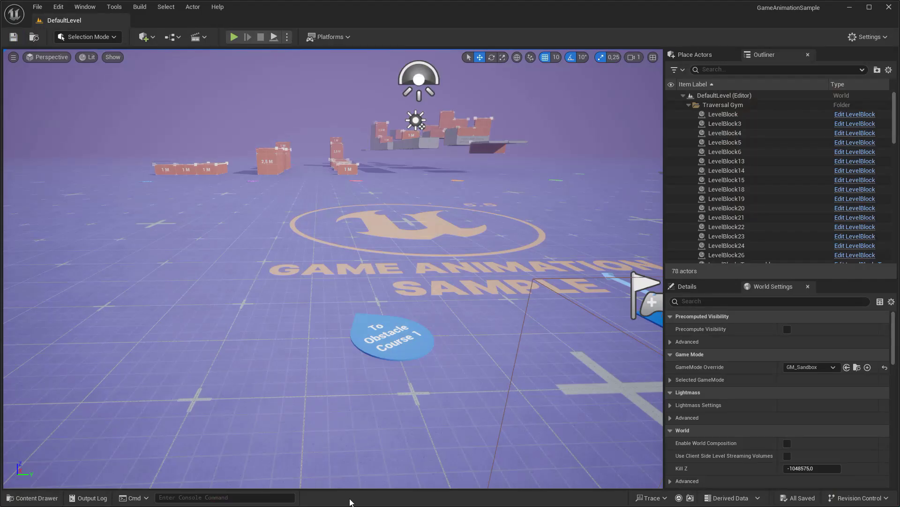
Step: Open BP_Vivian from MetaHumans/Vivian and delete its Use Live Link Body and OR nodes
{"action": "key", "text": "ctrl+space"}
{"action": "double_click", "coordinate": [420, 390]}
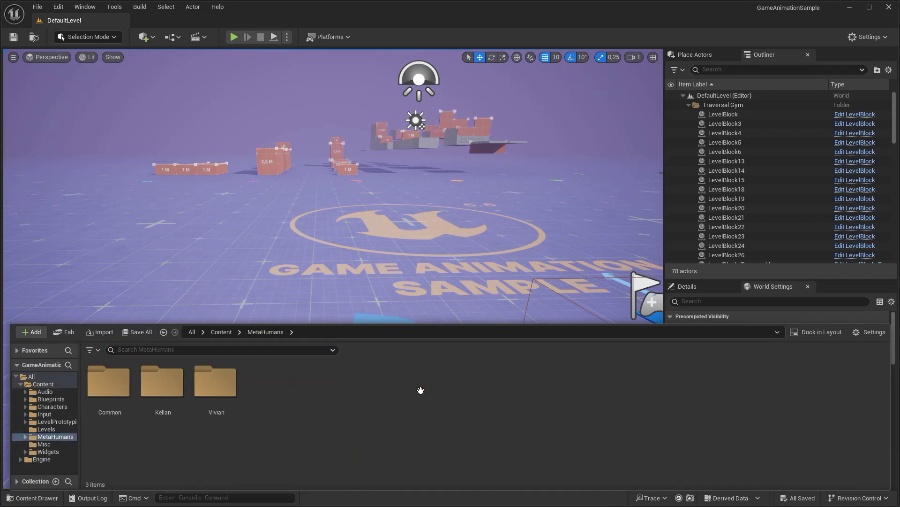
{"action": "double_click", "coordinate": [217, 383]}
{"action": "double_click", "coordinate": [429, 382]}
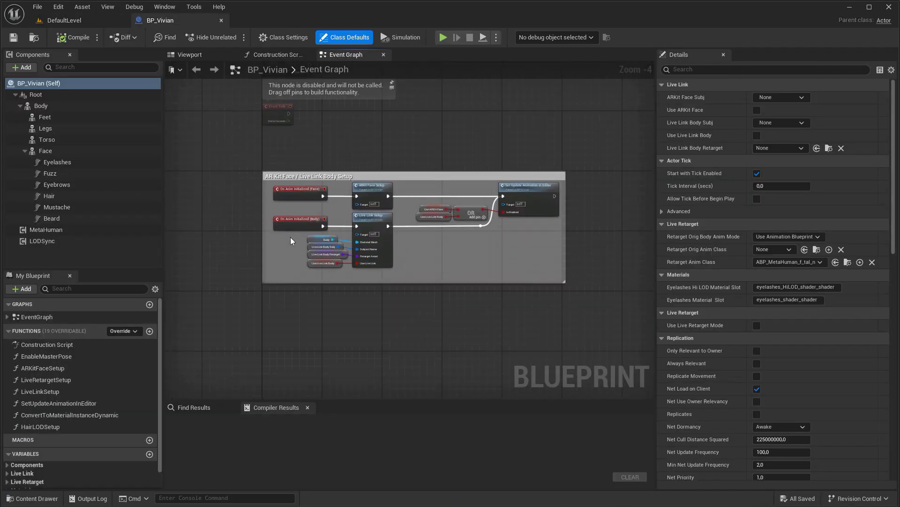
{"action": "scroll", "coordinate": [291, 237], "scroll_direction": "up", "scroll_amount": 1}
{"action": "left_click", "coordinate": [317, 243]}
{"action": "scroll", "coordinate": [401, 250], "scroll_direction": "up", "scroll_amount": 3}
{"action": "left_click_drag", "start_coordinate": [359, 224], "coordinate": [392, 236]}
{"action": "key", "text": "Delete"}
{"action": "left_click", "coordinate": [474, 206]}
{"action": "key", "text": "Delete"}
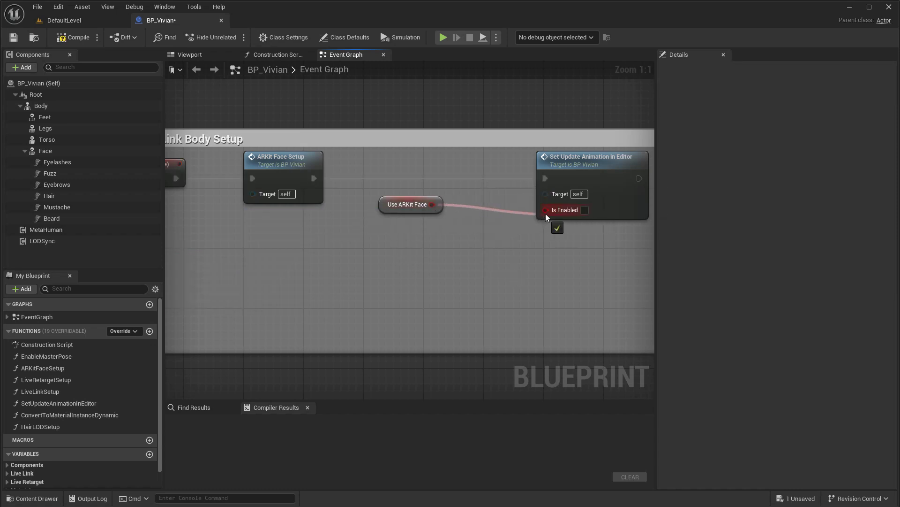
Step: In SetUpdateAnimationInEditor, replace the Root getter with the Face component, then close that graph
{"action": "double_click", "coordinate": [580, 160]}
{"action": "scroll", "coordinate": [515, 230], "scroll_direction": "up", "scroll_amount": 3}
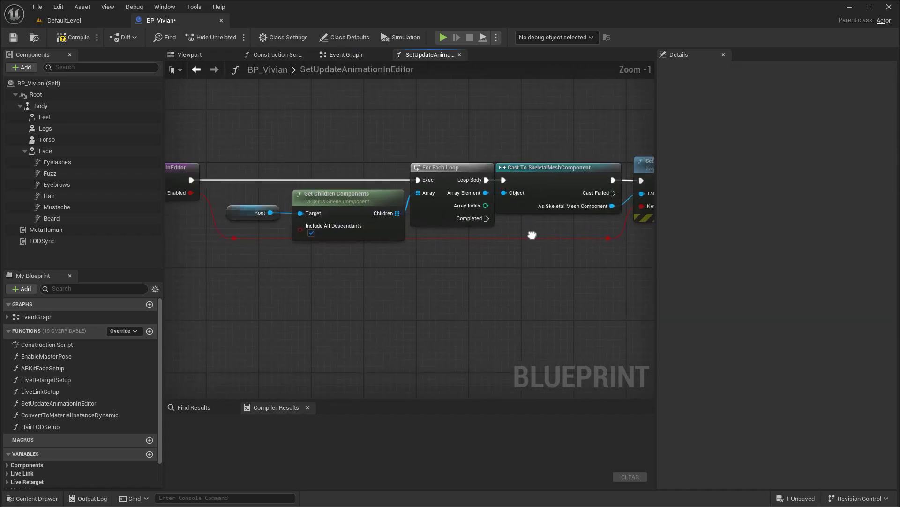
{"action": "left_click", "coordinate": [344, 215]}
{"action": "left_click_drag", "start_coordinate": [45, 151], "coordinate": [343, 218]}
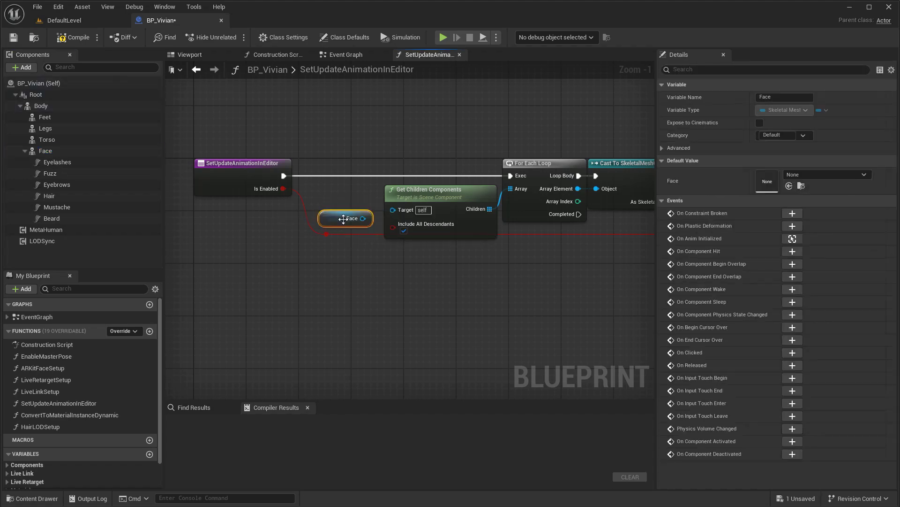
{"action": "middle_click", "coordinate": [432, 57]}
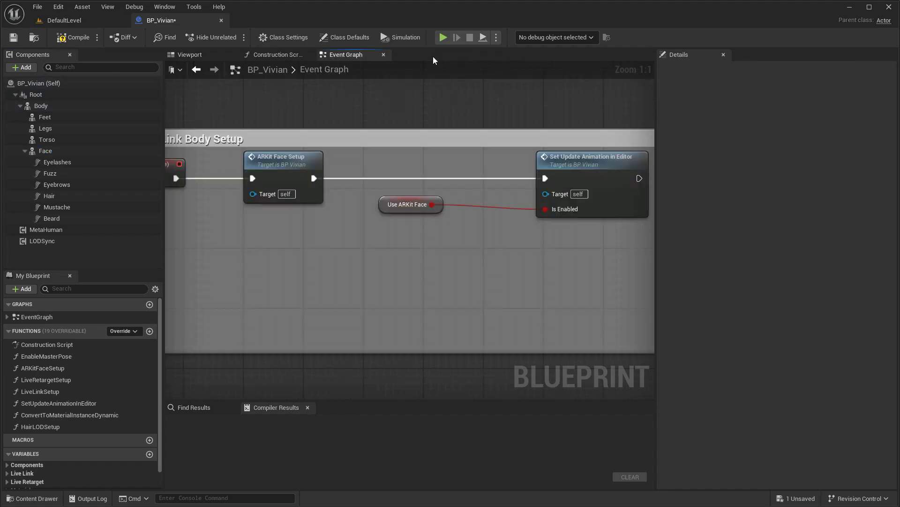
{"action": "scroll", "coordinate": [419, 152], "scroll_direction": "down", "scroll_amount": 2}
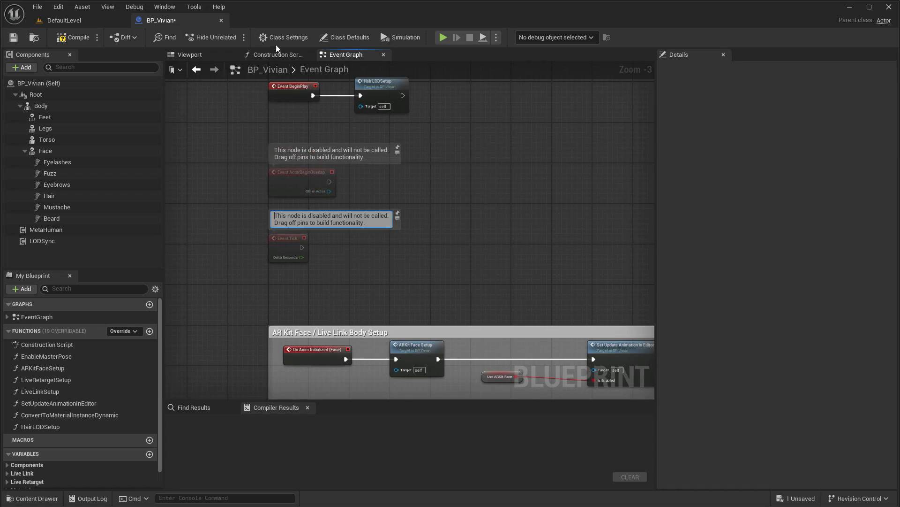
Step: Reparent BP_Vivian to CBP_SandboxCharacter in Class Settings
{"action": "left_click", "coordinate": [283, 37]}
{"action": "left_click", "coordinate": [781, 97]}
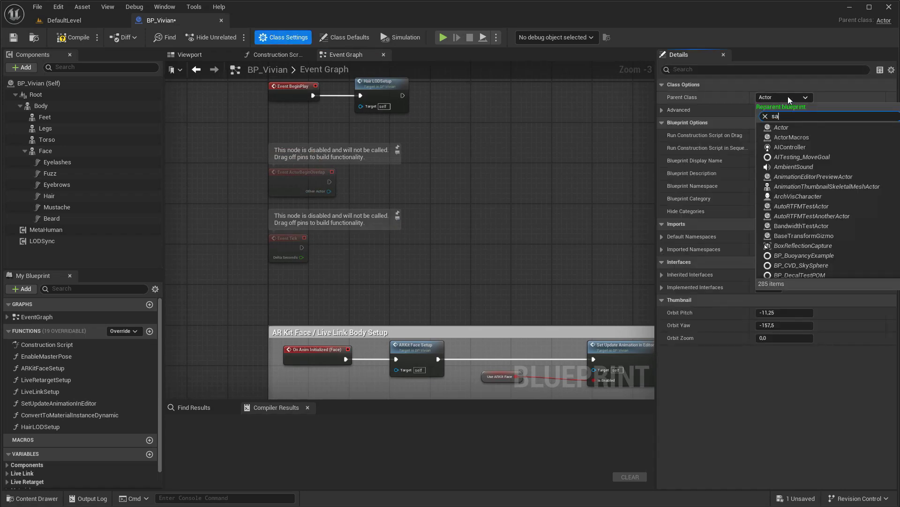
{"action": "type", "text": "sand"}
{"action": "left_click", "coordinate": [814, 131]}
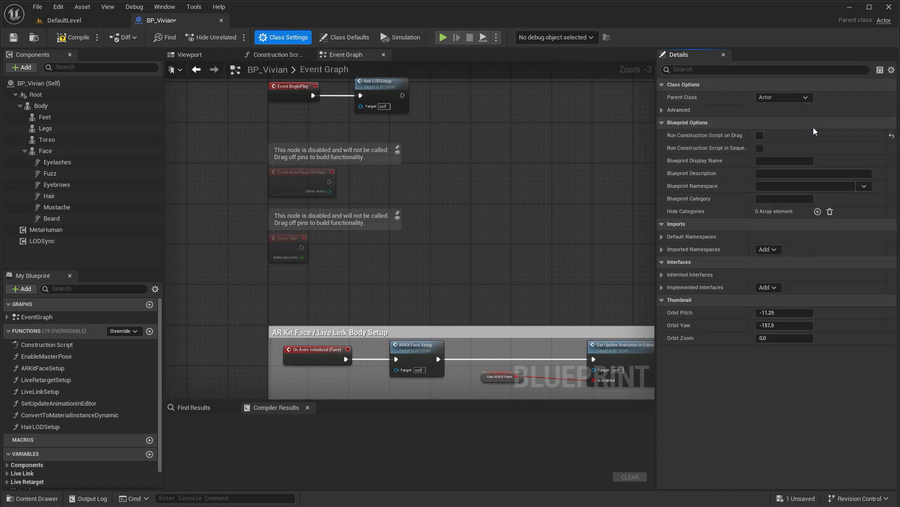
Step: Attach Body under Mesh and zero its rotation and height offset
{"action": "left_click_drag", "start_coordinate": [37, 173], "coordinate": [50, 119]}
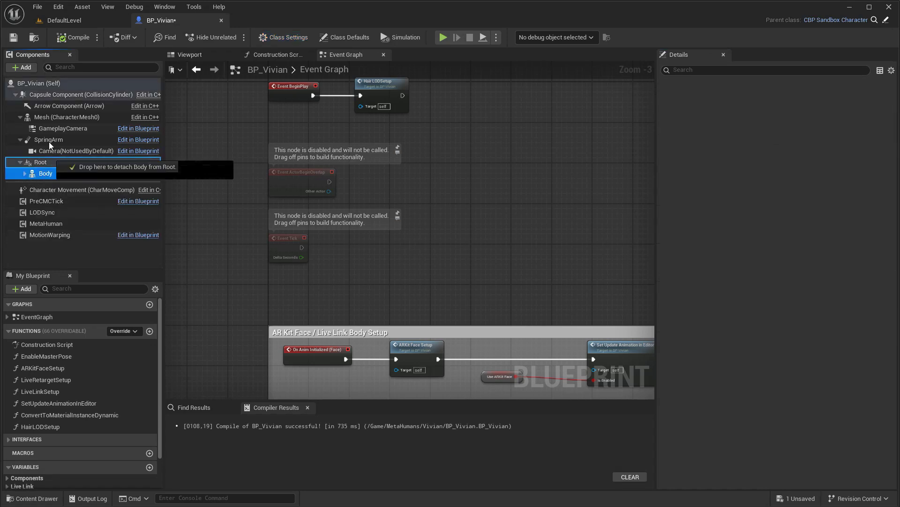
{"action": "left_click", "coordinate": [184, 55]}
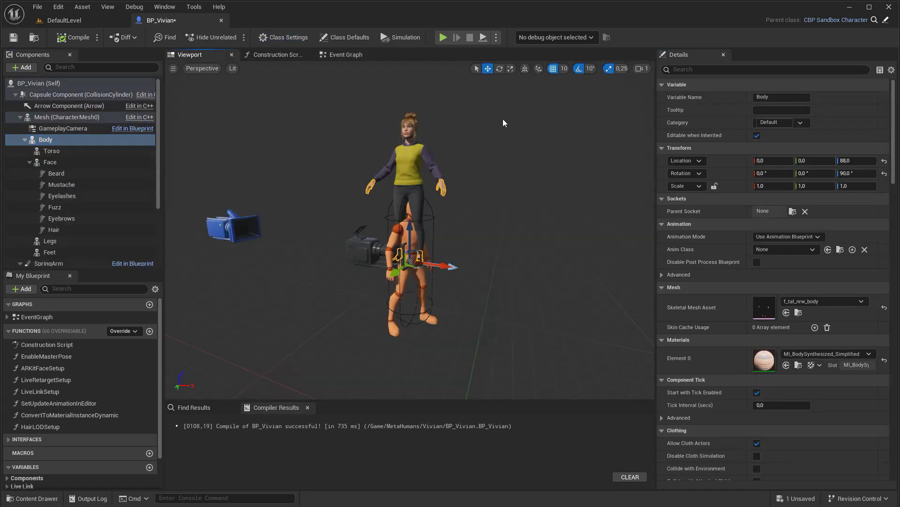
{"action": "left_click", "coordinate": [884, 174]}
{"action": "left_click", "coordinate": [884, 161]}
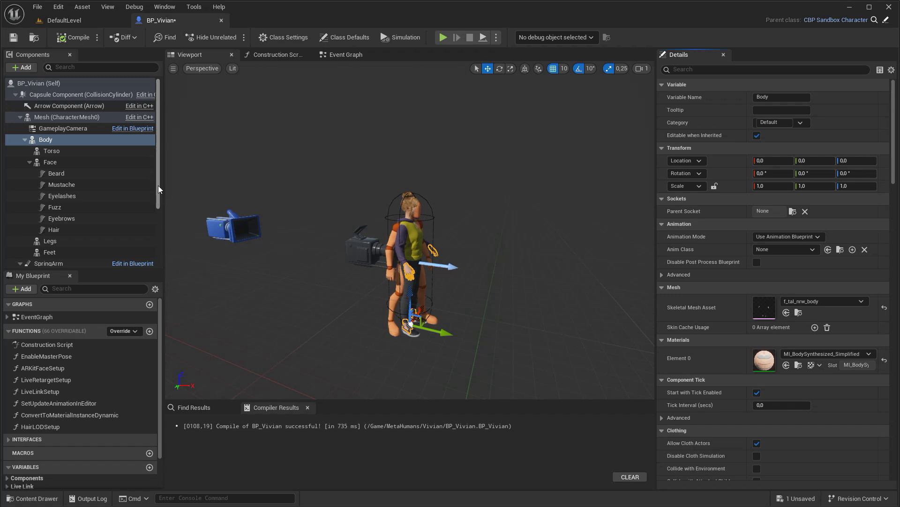
Step: Hide the Mesh and set its visibility-based anim tick to Always Tick Pose and Refresh Bones
{"action": "left_click", "coordinate": [84, 154], "text": "ctrl"}
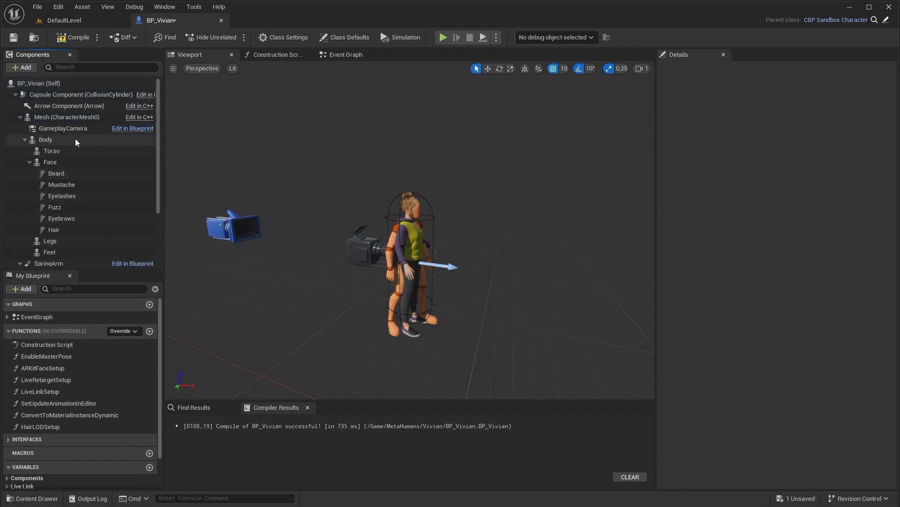
{"action": "left_click", "coordinate": [68, 117]}
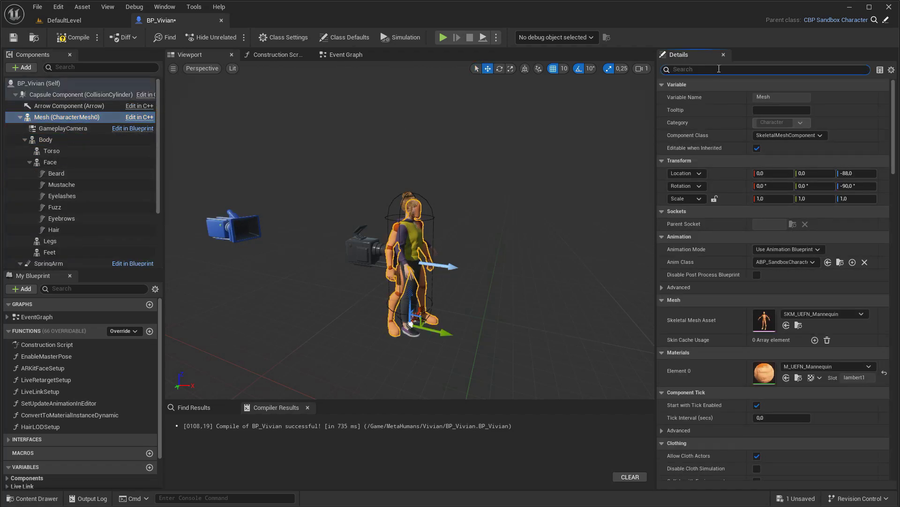
{"action": "type", "text": "visi"}
{"action": "left_click", "coordinate": [760, 136]}
{"action": "left_click", "coordinate": [782, 236]}
{"action": "left_click", "coordinate": [767, 246]}
Step: Give Body the ABP_GenericRetarget anim class and locate that asset in the Content Browser
{"action": "left_click", "coordinate": [66, 143]}
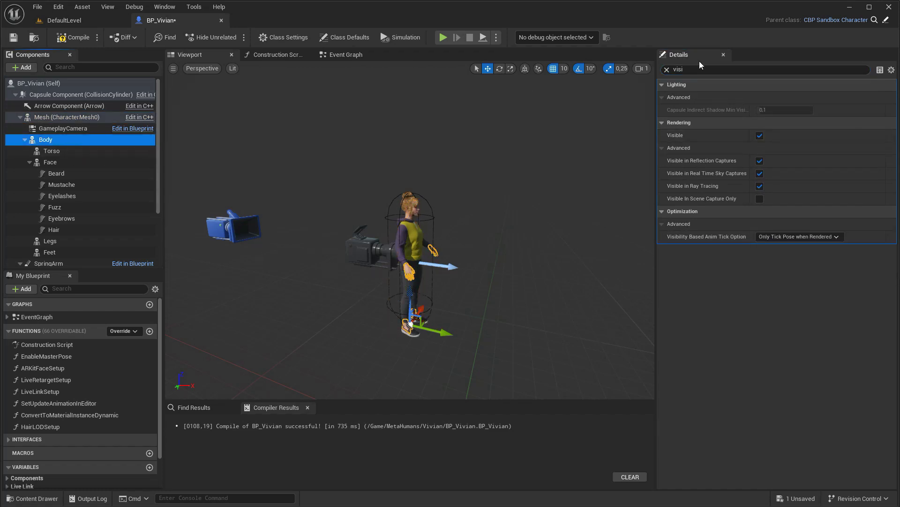
{"action": "left_click", "coordinate": [667, 70]}
{"action": "left_click", "coordinate": [769, 250]}
{"action": "type", "text": "gene"}
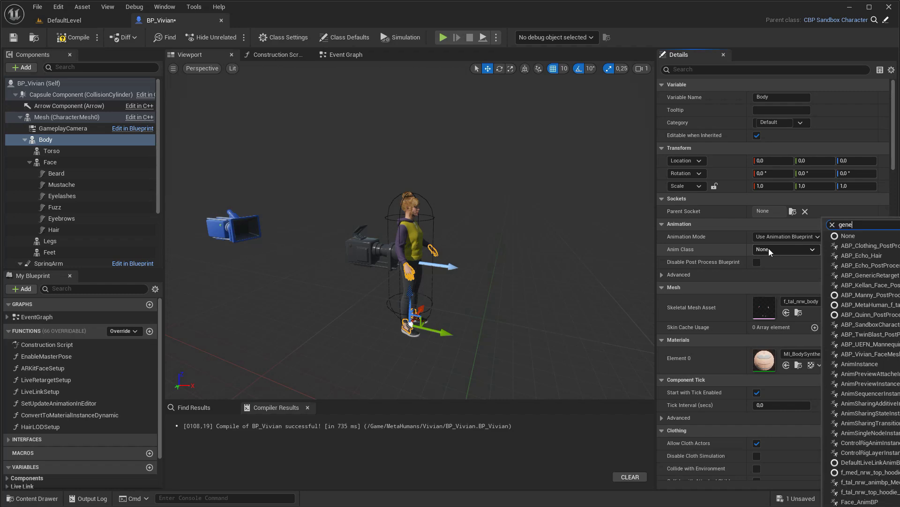
{"action": "left_click", "coordinate": [793, 285]}
{"action": "left_click", "coordinate": [842, 251]}
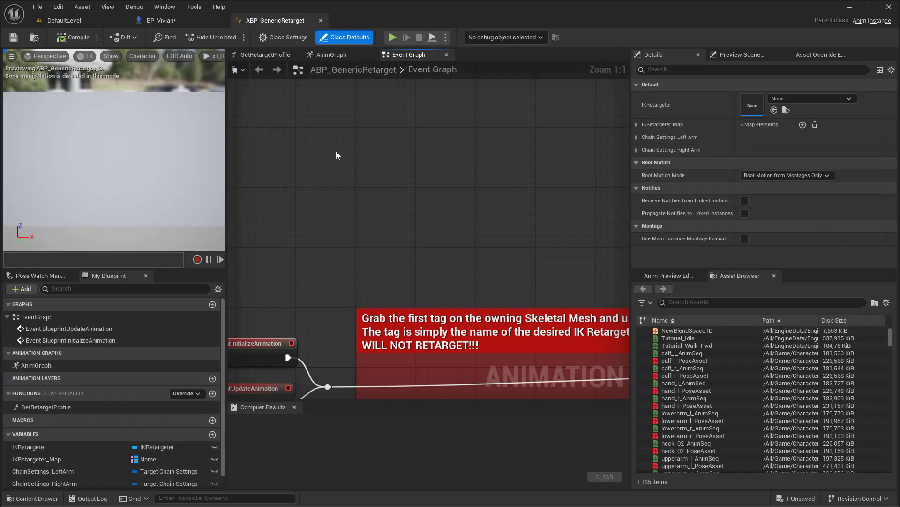
Step: Expand the IKRetargeter_Map default value to review its six RTG_UEFN entries and bring up a name field's options
{"action": "left_click", "coordinate": [78, 445]}
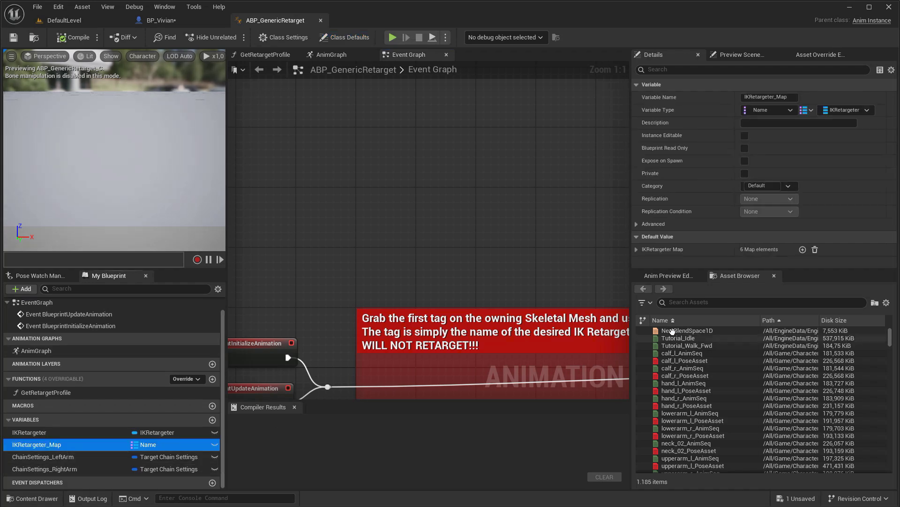
{"action": "left_click", "coordinate": [636, 250]}
{"action": "scroll", "coordinate": [679, 218], "scroll_direction": "down", "scroll_amount": 1}
{"action": "scroll", "coordinate": [895, 156], "scroll_direction": "down", "scroll_amount": 5}
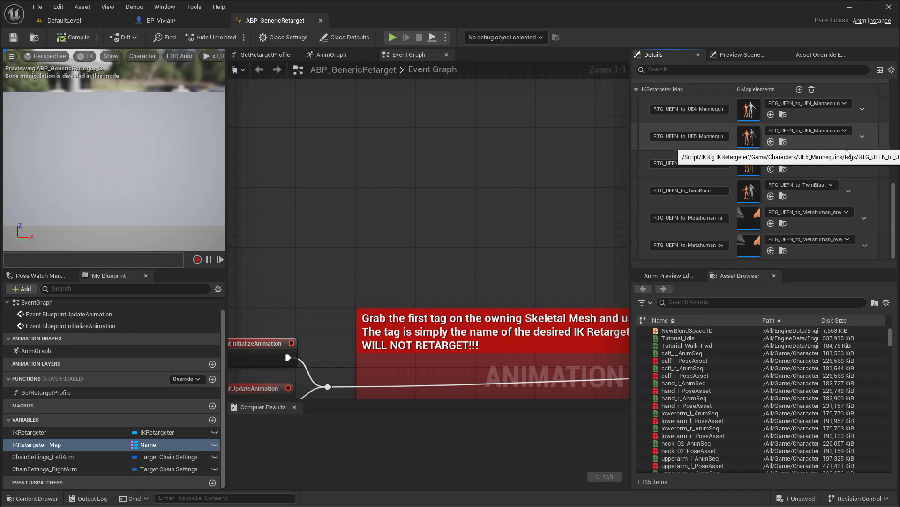
{"action": "right_click", "coordinate": [704, 219]}
Step: Add the component tag RTG_UEFN_to_Metahuman_nrw to Body and compile BP_Vivian
{"action": "left_click", "coordinate": [724, 262]}
{"action": "left_click", "coordinate": [321, 22]}
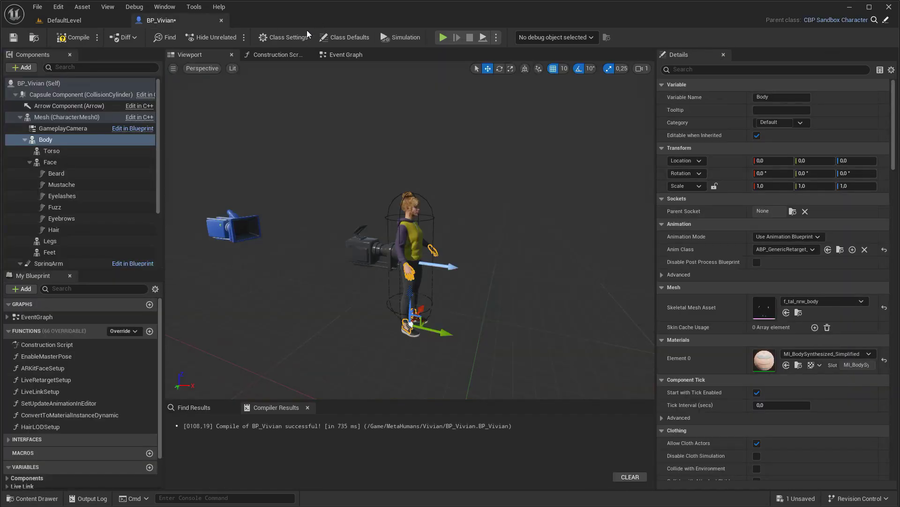
{"action": "type", "text": "tag"}
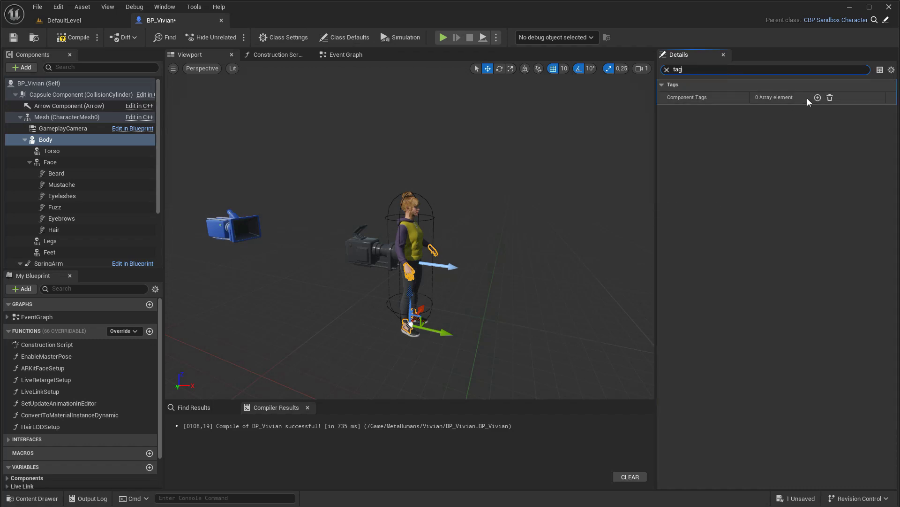
{"action": "left_click", "coordinate": [771, 111]}
{"action": "key", "text": "Return"}
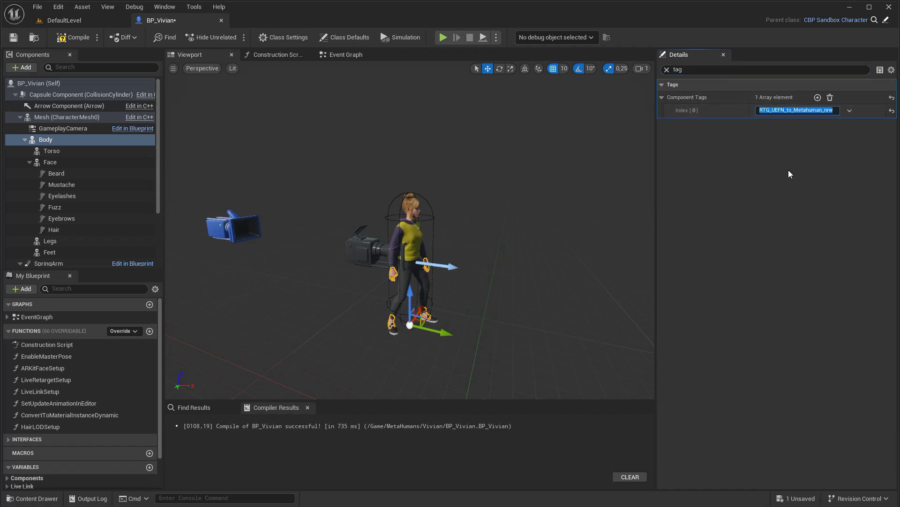
{"action": "left_click", "coordinate": [80, 41]}
{"action": "left_click", "coordinate": [336, 55]}
{"action": "scroll", "coordinate": [341, 96], "scroll_direction": "up", "scroll_amount": 3}
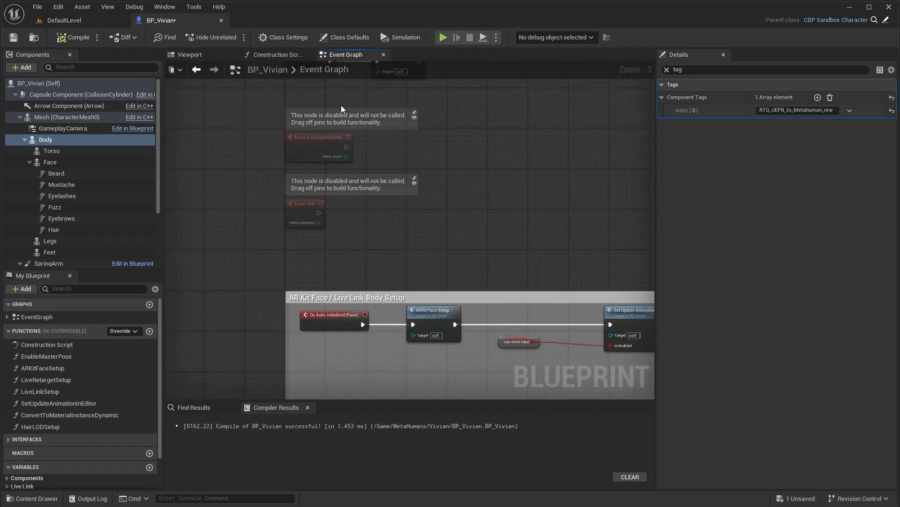
Step: Add a Parent: Tick call wired after Event Tick in BP_Vivian's event graph
{"action": "right_click", "coordinate": [292, 208]}
{"action": "left_click", "coordinate": [333, 294]}
{"action": "left_click_drag", "start_coordinate": [318, 255], "coordinate": [415, 204]}
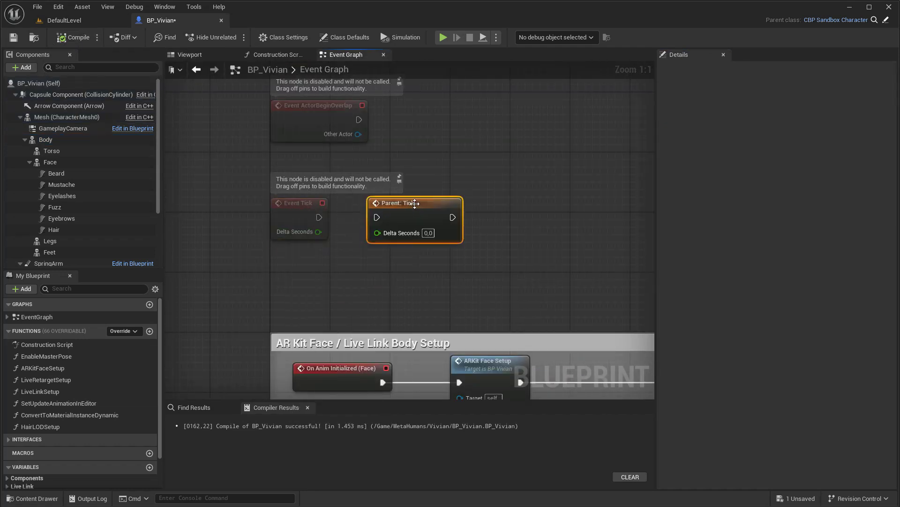
{"action": "left_click_drag", "start_coordinate": [365, 218], "coordinate": [375, 217]}
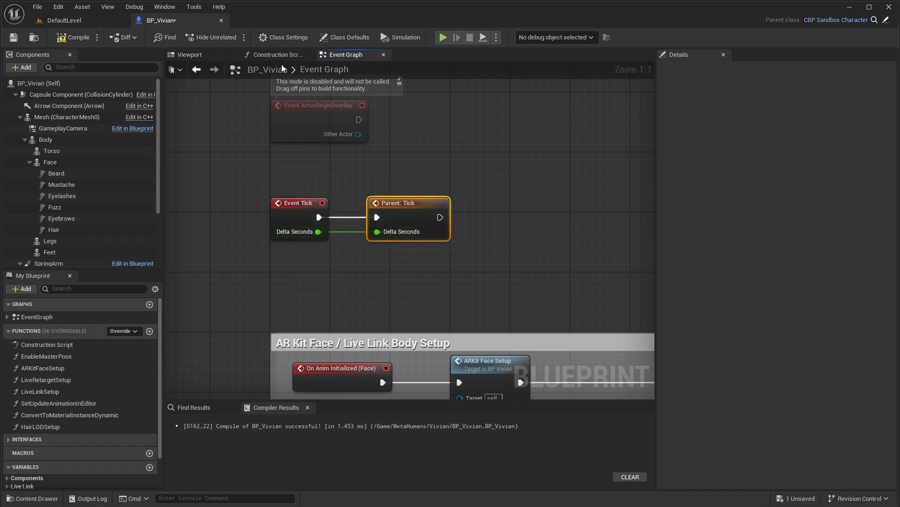
Step: Insert a Parent: Construction Script call before Enable Master Pose in the construction script
{"action": "left_click", "coordinate": [275, 54]}
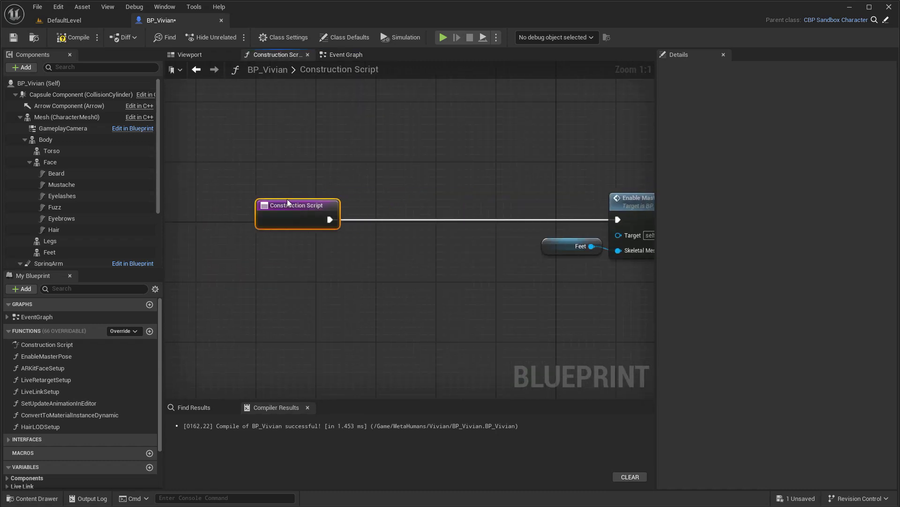
{"action": "right_click", "coordinate": [310, 215]}
{"action": "left_click", "coordinate": [341, 298]}
{"action": "left_click_drag", "start_coordinate": [315, 244], "coordinate": [433, 214]}
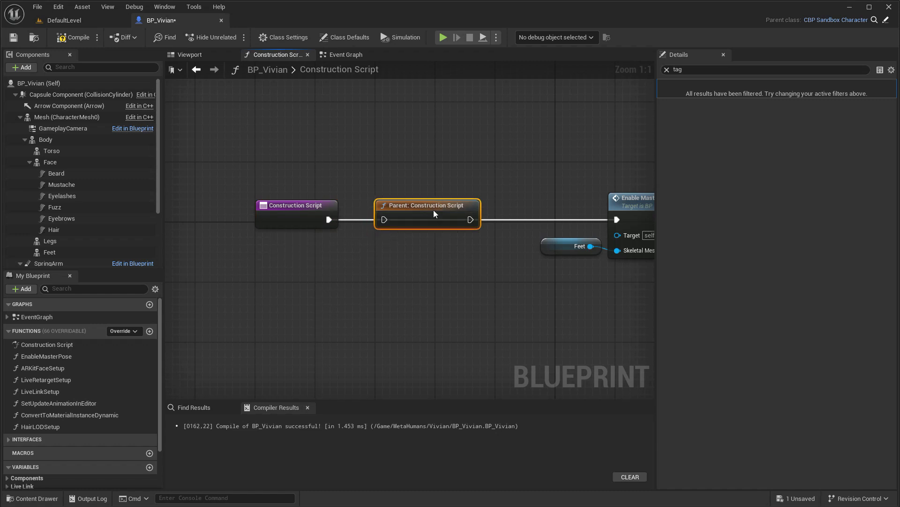
Step: Delete the Live Link anim class nodes, then compile, save and close BP_Vivian
{"action": "scroll", "coordinate": [618, 221], "scroll_direction": "down", "scroll_amount": 4}
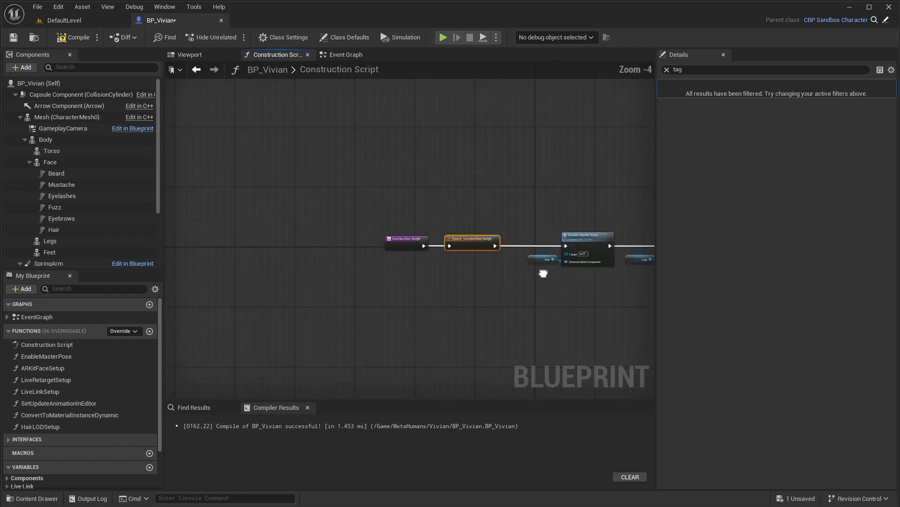
{"action": "scroll", "coordinate": [300, 210], "scroll_direction": "up", "scroll_amount": 2}
{"action": "left_click_drag", "start_coordinate": [285, 128], "coordinate": [597, 297]}
{"action": "key", "text": "Delete"}
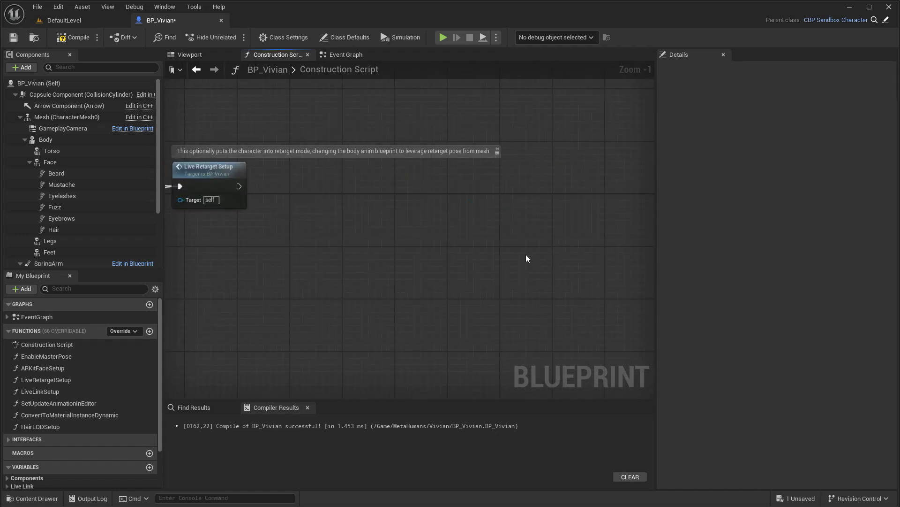
{"action": "left_click", "coordinate": [13, 40]}
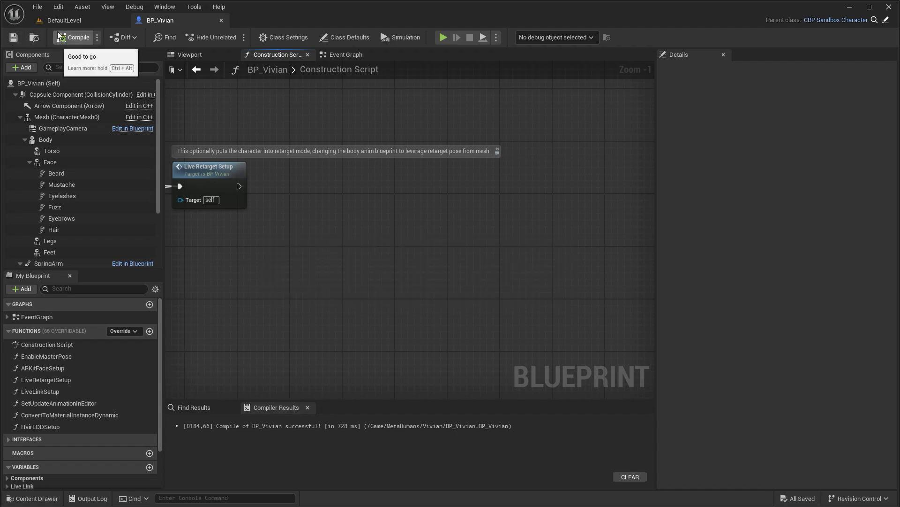
{"action": "left_click", "coordinate": [221, 21]}
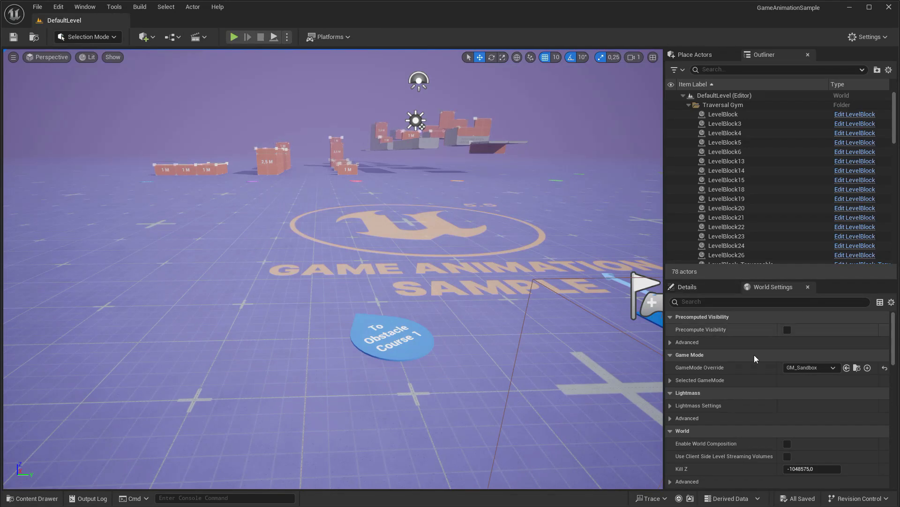
Step: Set the game mode's Default Pawn Class to BP_Vivian in World Settings
{"action": "left_click", "coordinate": [671, 380]}
{"action": "scroll", "coordinate": [796, 389], "scroll_direction": "down", "scroll_amount": 1}
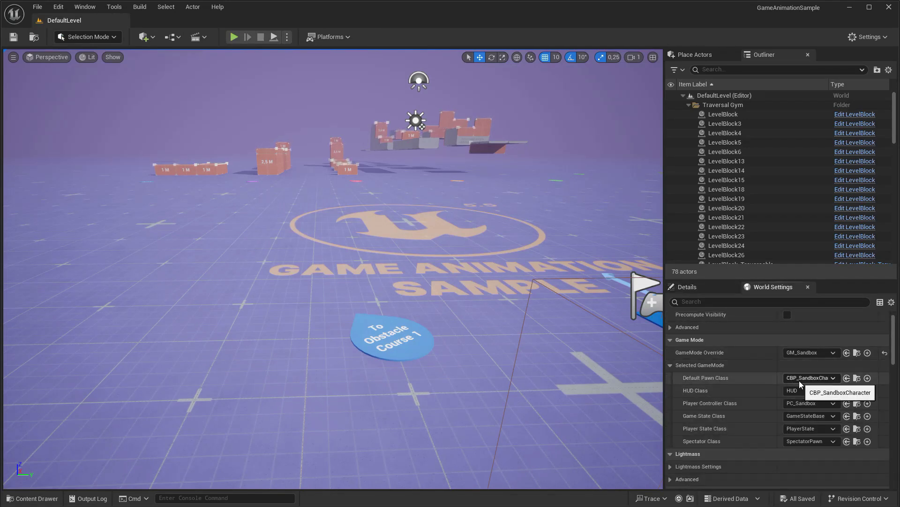
{"action": "left_click", "coordinate": [799, 381]}
{"action": "type", "text": "vivi"}
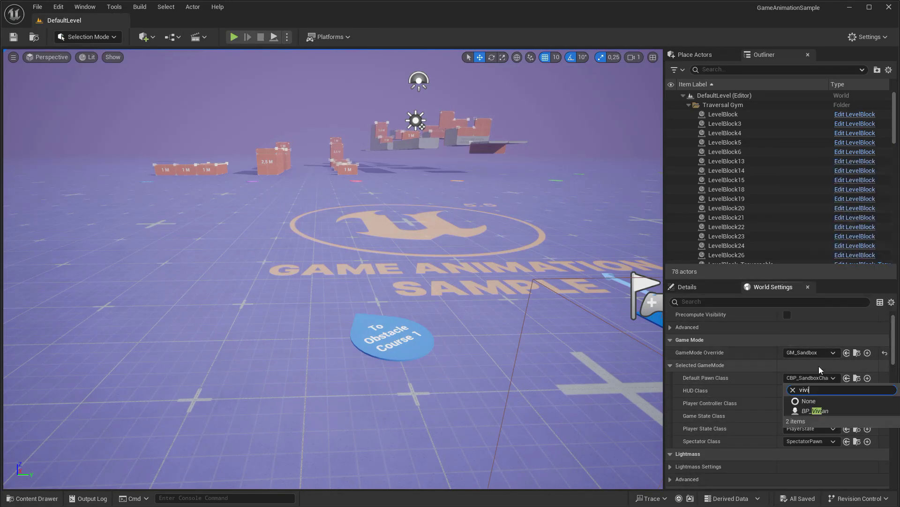
{"action": "left_click", "coordinate": [807, 411]}
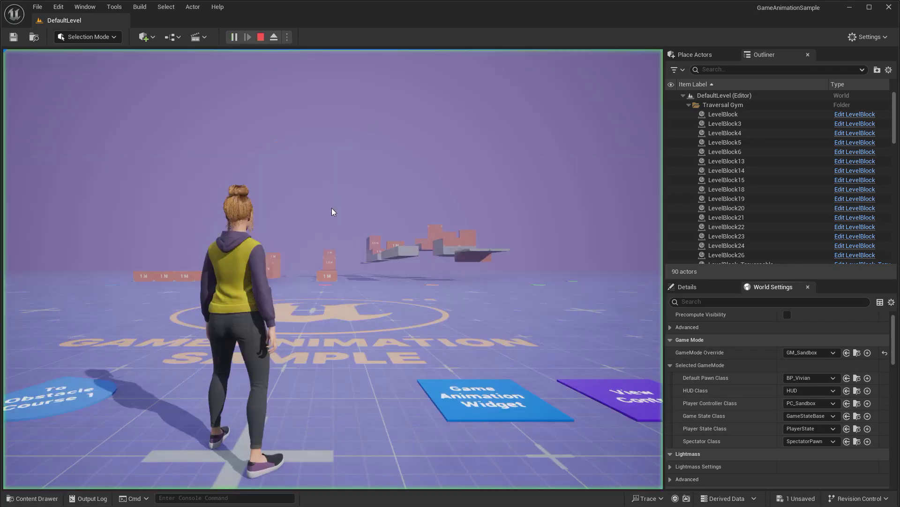
Step: Walk and run Vivian forward toward the blocks in Play In Editor, then stop with Escape
{"action": "left_click", "coordinate": [387, 254]}
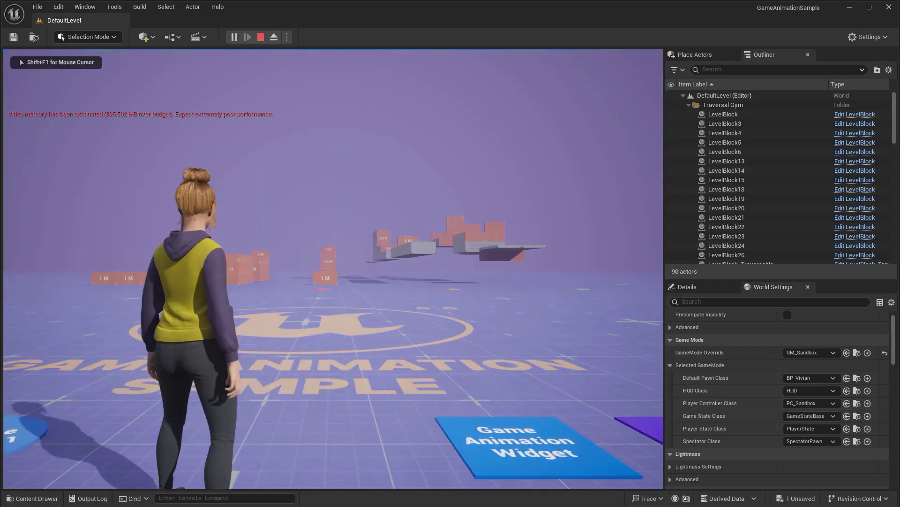
{"action": "key", "text": "w"}
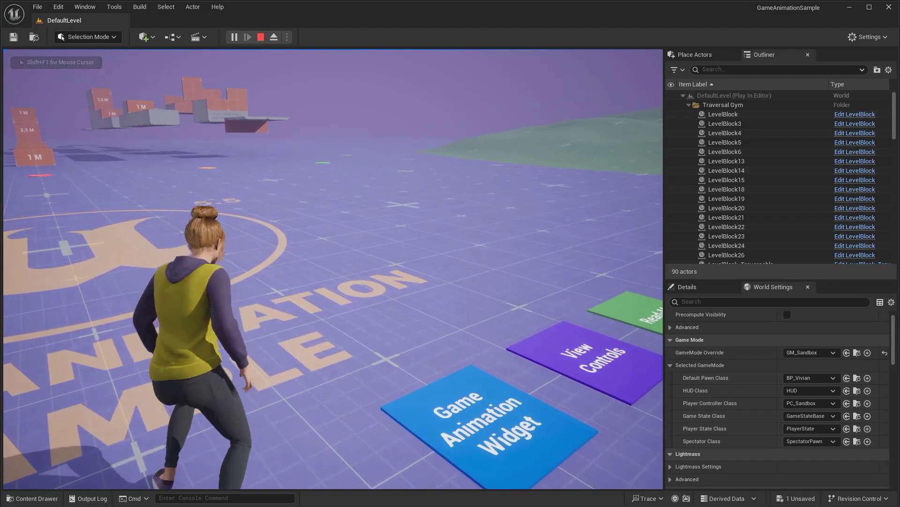
{"action": "key", "text": "w"}
{"action": "key", "text": "w"}
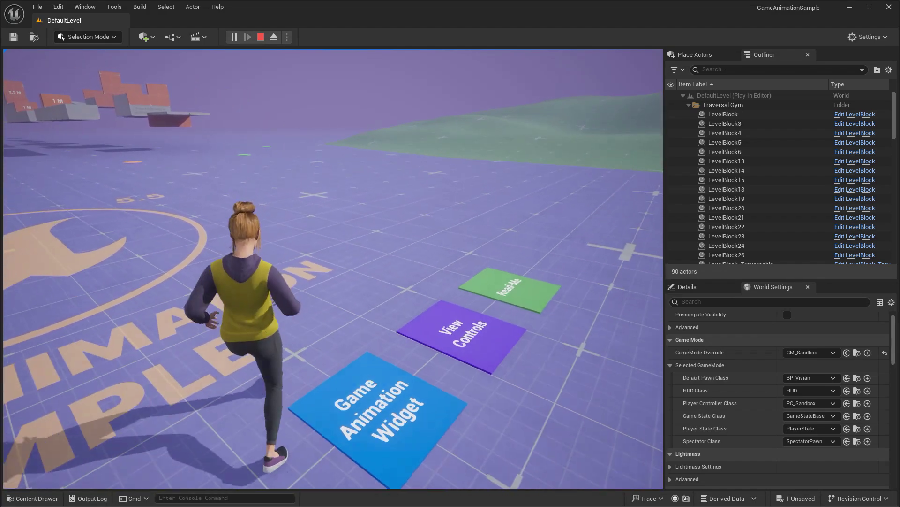
{"action": "key", "text": "Escape"}
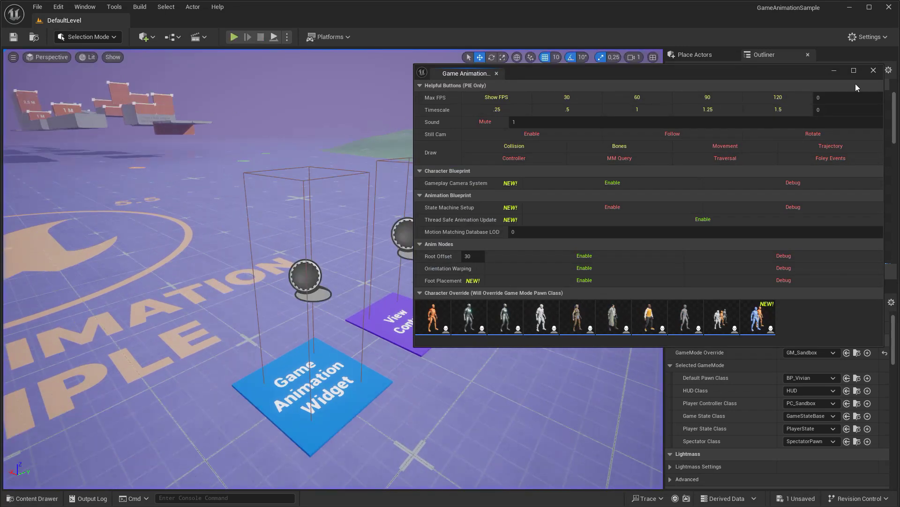
Step: Close the widget window, open PC_Sandbox from the Blueprints folder, and dock its editor tab
{"action": "left_click", "coordinate": [873, 70]}
{"action": "key", "text": "ctrl+space"}
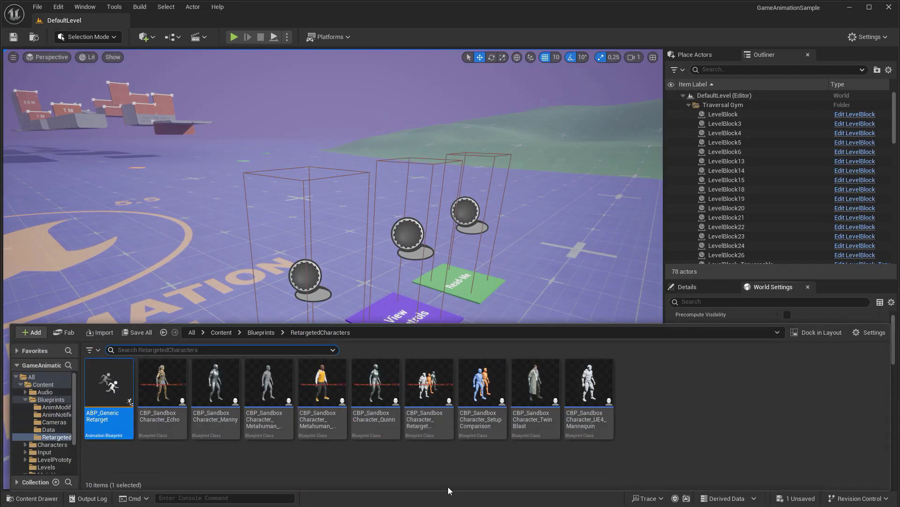
{"action": "left_click", "coordinate": [260, 333]}
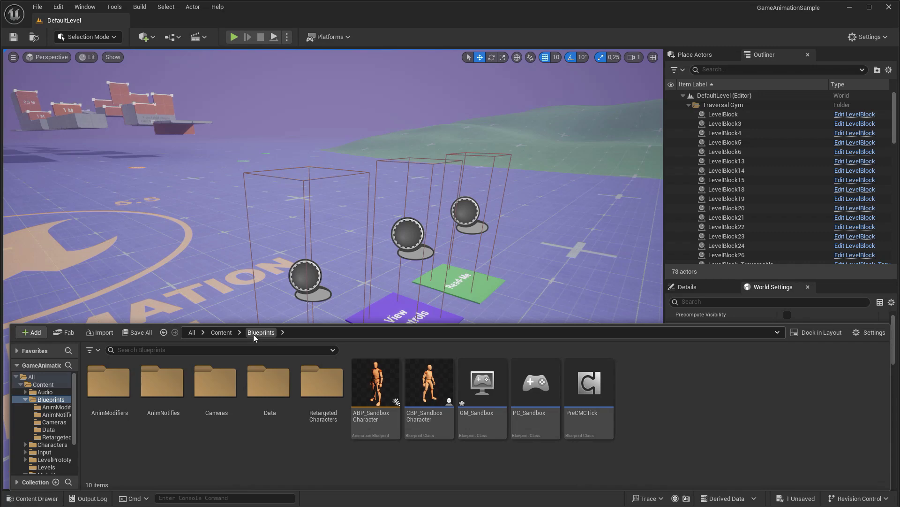
{"action": "left_click", "coordinate": [543, 411]}
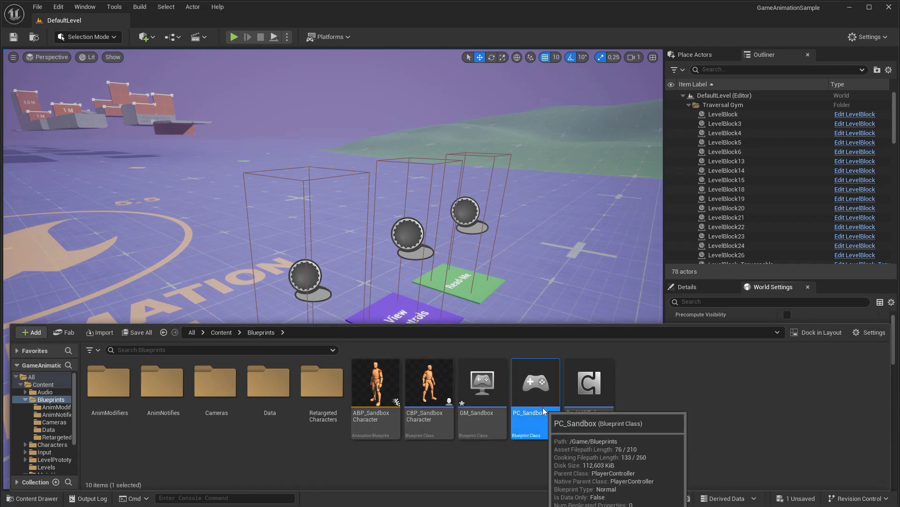
{"action": "double_click", "coordinate": [543, 411]}
{"action": "left_click_drag", "start_coordinate": [254, 75], "coordinate": [187, 17]}
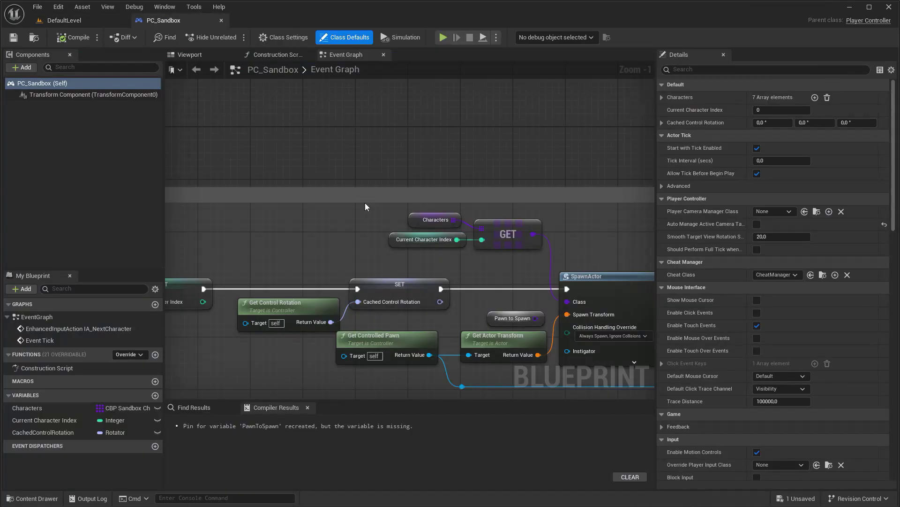
Step: Set PC_Sandbox's Characters Index [7] to BP_Vivian, compile the blueprint, and close its tab
{"action": "left_click", "coordinate": [434, 223]}
{"action": "left_click", "coordinate": [702, 250]}
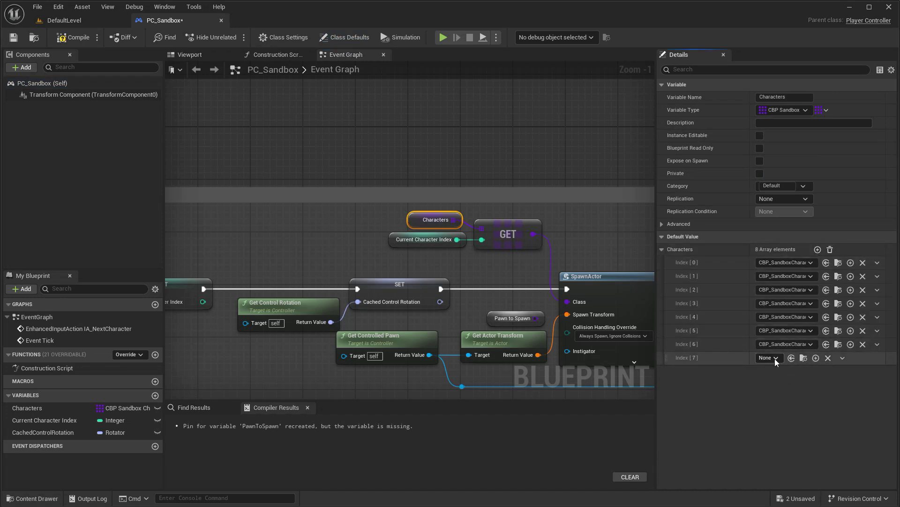
{"action": "left_click", "coordinate": [774, 358]}
{"action": "left_click", "coordinate": [794, 388]}
{"action": "left_click", "coordinate": [74, 37]}
{"action": "left_click", "coordinate": [221, 21]}
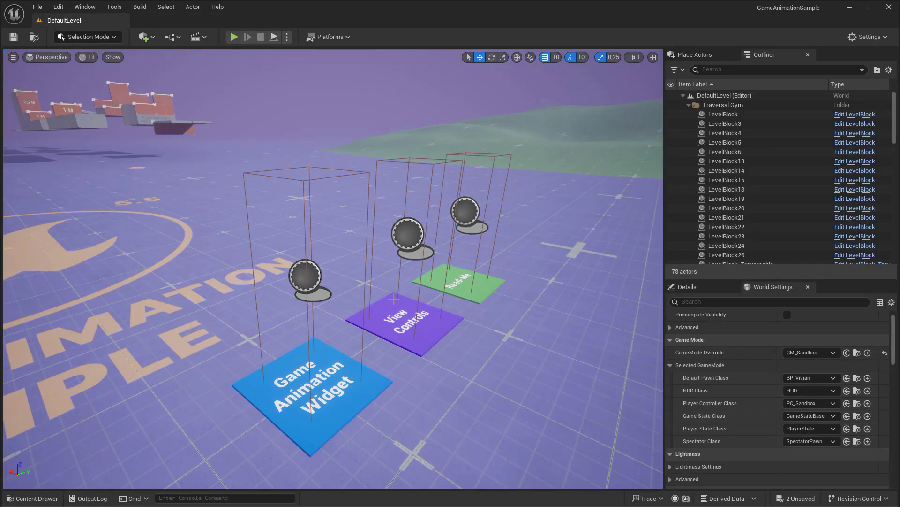
Step: Open GameAnimationWidget from the Content/Widgets folder for editing
{"action": "key", "text": "ctrl+space"}
{"action": "left_click", "coordinate": [226, 334]}
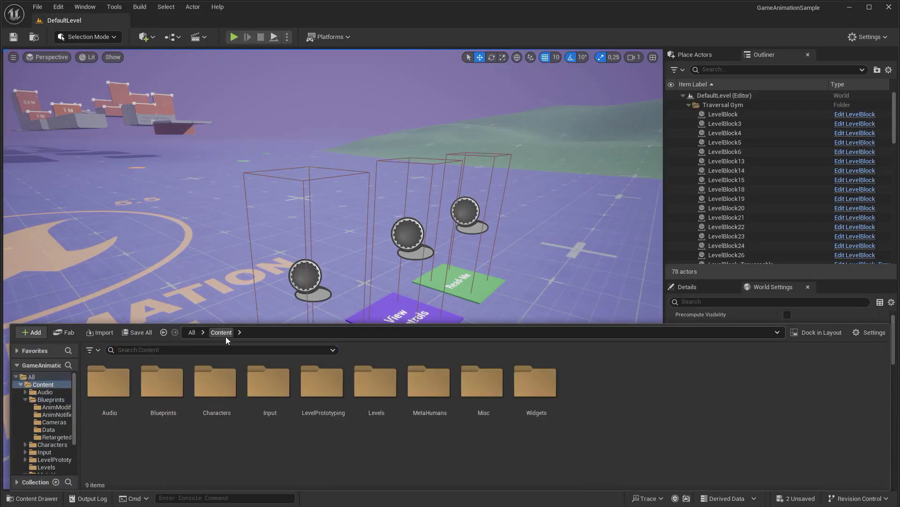
{"action": "double_click", "coordinate": [522, 391]}
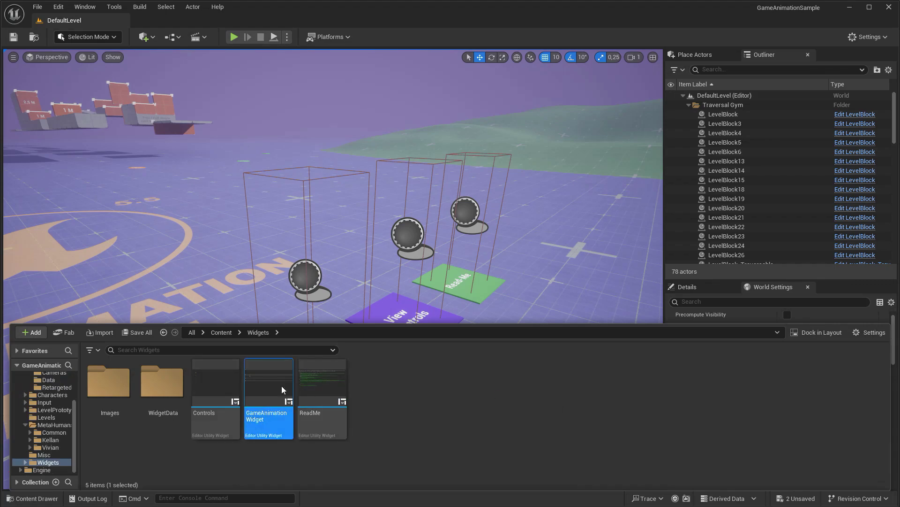
{"action": "double_click", "coordinate": [282, 386]}
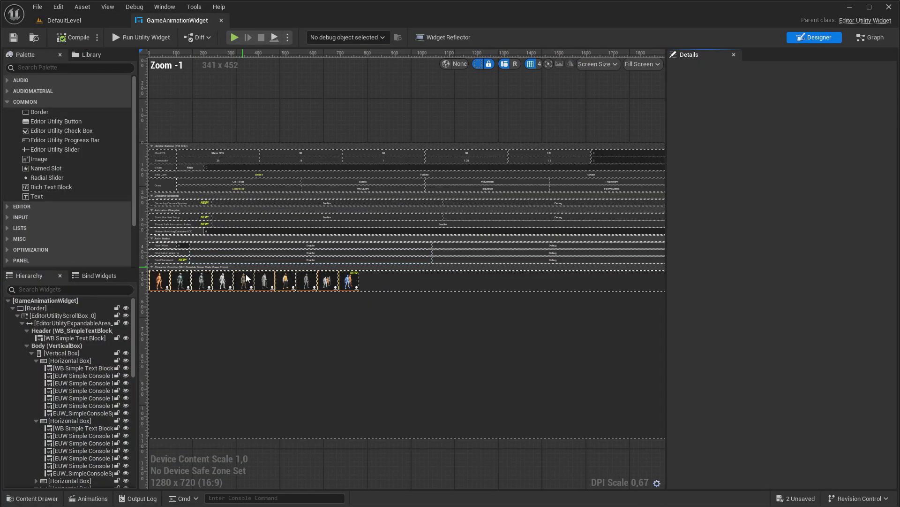
Step: Duplicate the first Character Override button, set its Object to BP_Vivian, then close and Play
{"action": "scroll", "coordinate": [243, 269], "scroll_direction": "up", "scroll_amount": 5}
{"action": "scroll", "coordinate": [298, 260], "scroll_direction": "up", "scroll_amount": 4}
{"action": "left_click", "coordinate": [272, 232]}
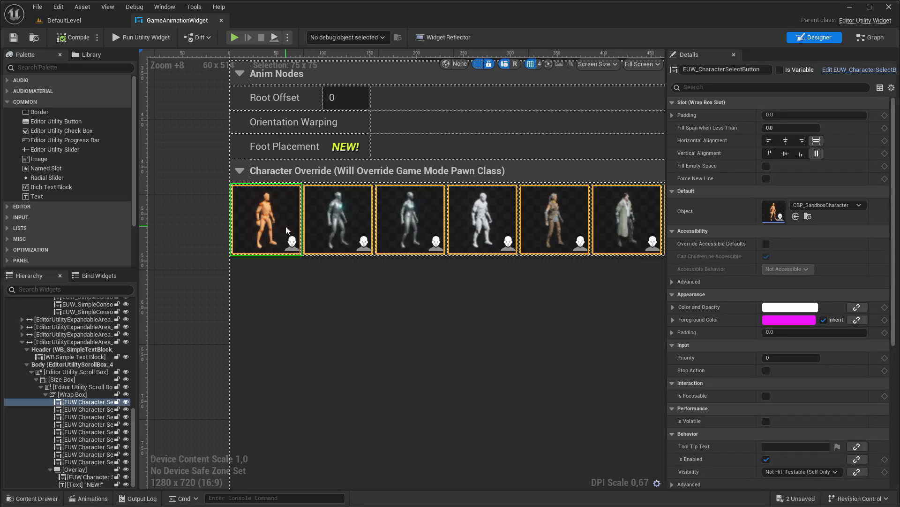
{"action": "key", "text": "ctrl+d"}
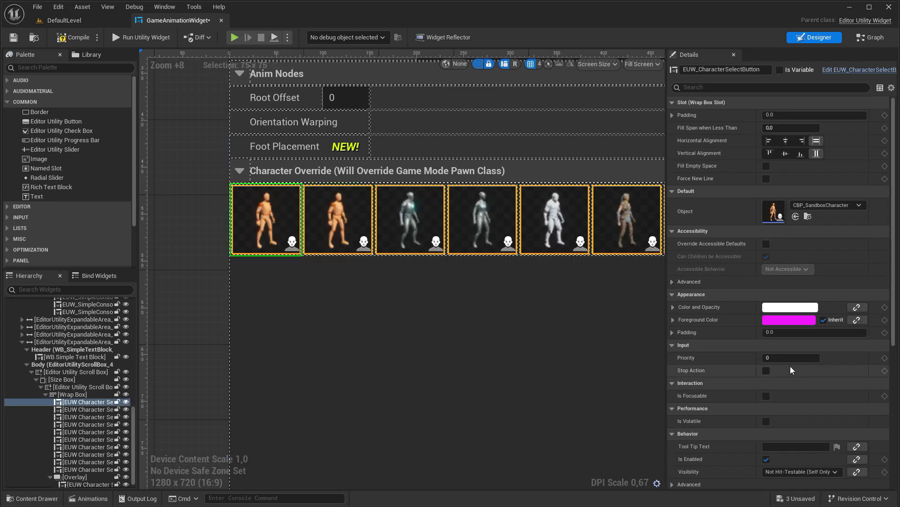
{"action": "left_click", "coordinate": [812, 207]}
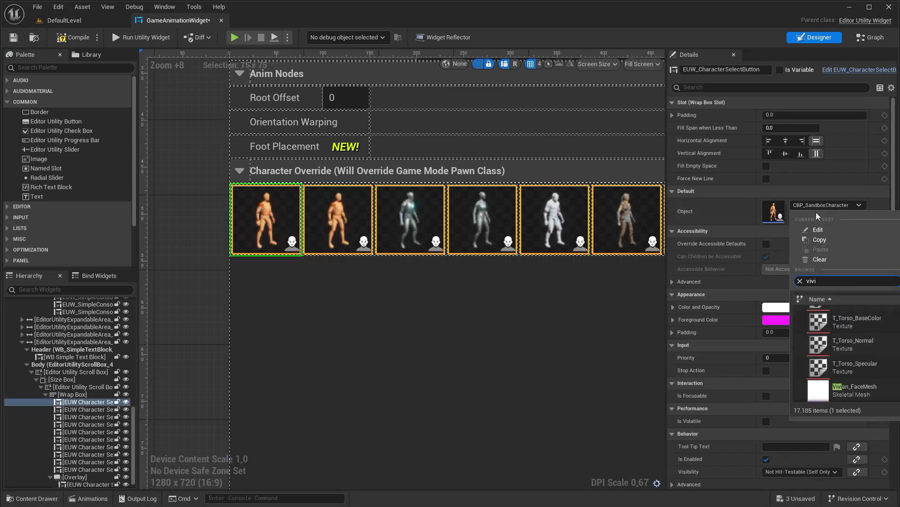
{"action": "scroll", "coordinate": [848, 340], "scroll_direction": "up", "scroll_amount": 10}
{"action": "left_click", "coordinate": [848, 340]}
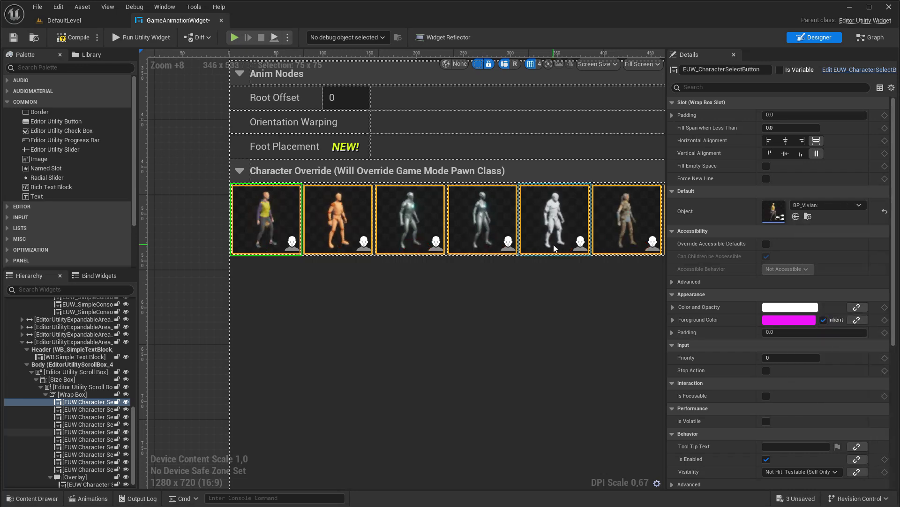
{"action": "left_click", "coordinate": [357, 272]}
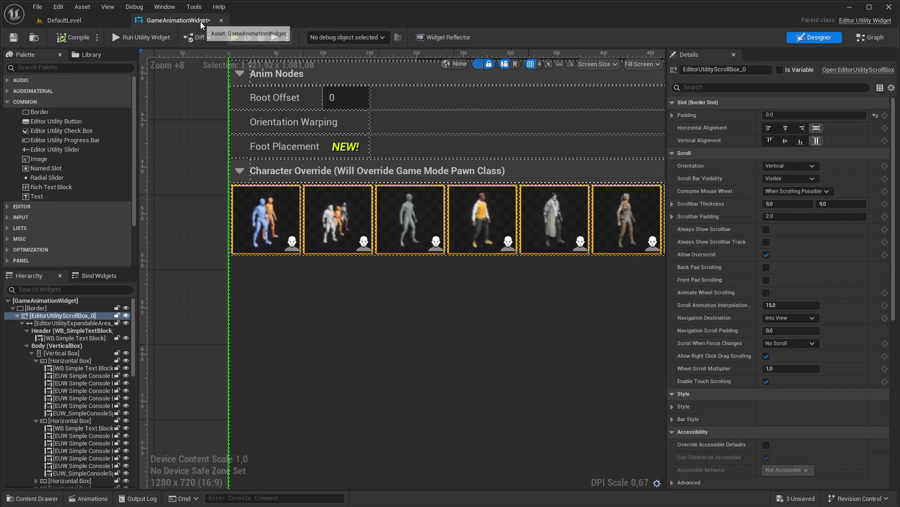
{"action": "middle_click", "coordinate": [201, 22]}
{"action": "left_click", "coordinate": [233, 36]}
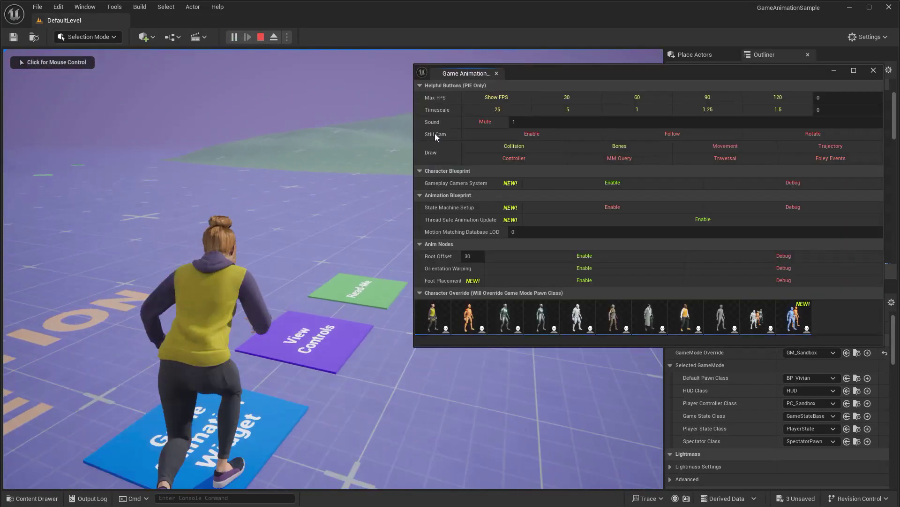
Step: Swap to Kellan, then the mannequin, then back to BP_Vivian, and close the widget
{"action": "left_click", "coordinate": [701, 317]}
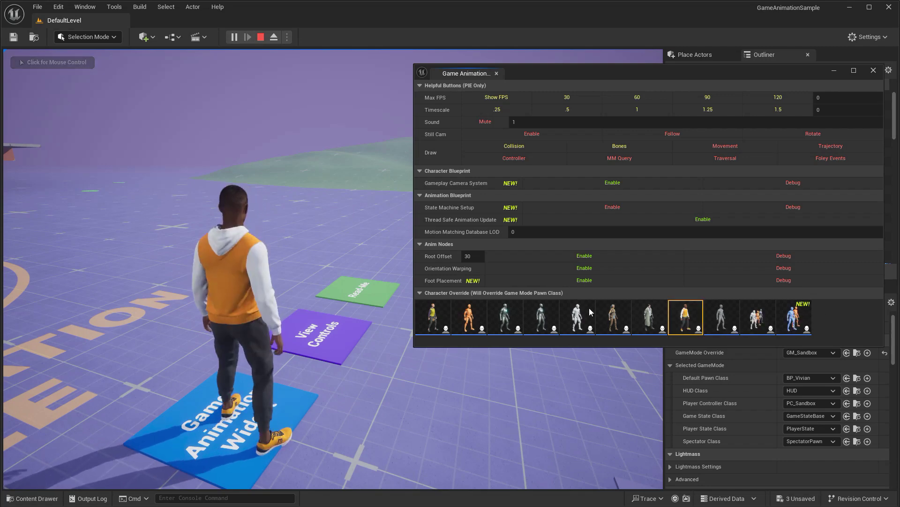
{"action": "left_click", "coordinate": [468, 321]}
{"action": "left_click", "coordinate": [432, 318]}
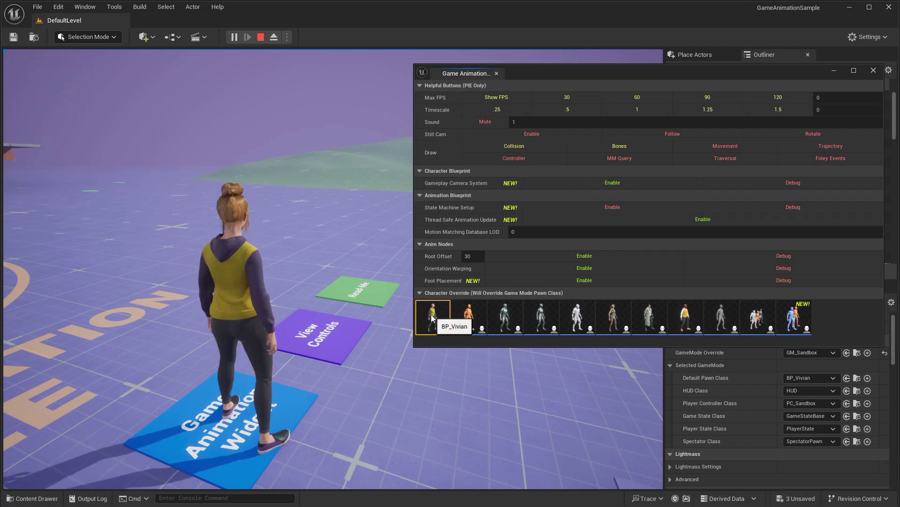
{"action": "left_click", "coordinate": [873, 70]}
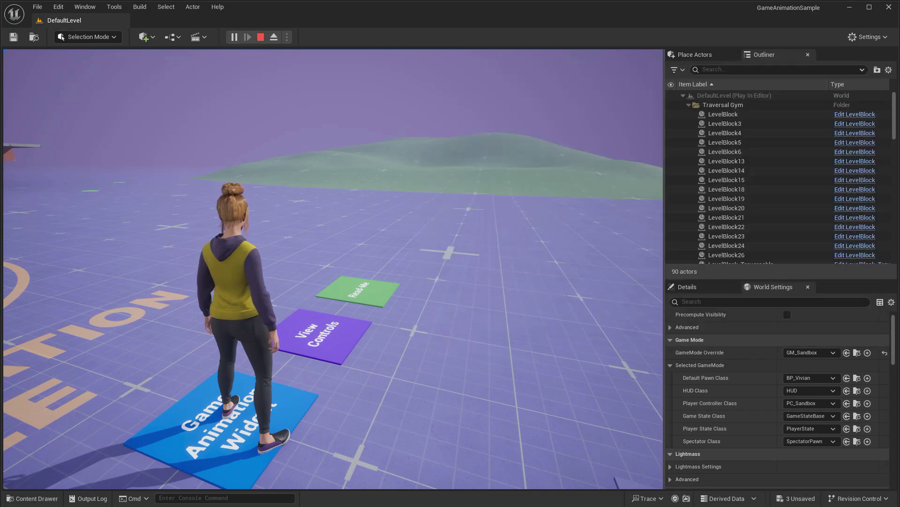
Step: Run Vivian forward through the traversal course, climbing onto the 2,5 M and 1 M blocks
{"action": "key", "text": "w"}
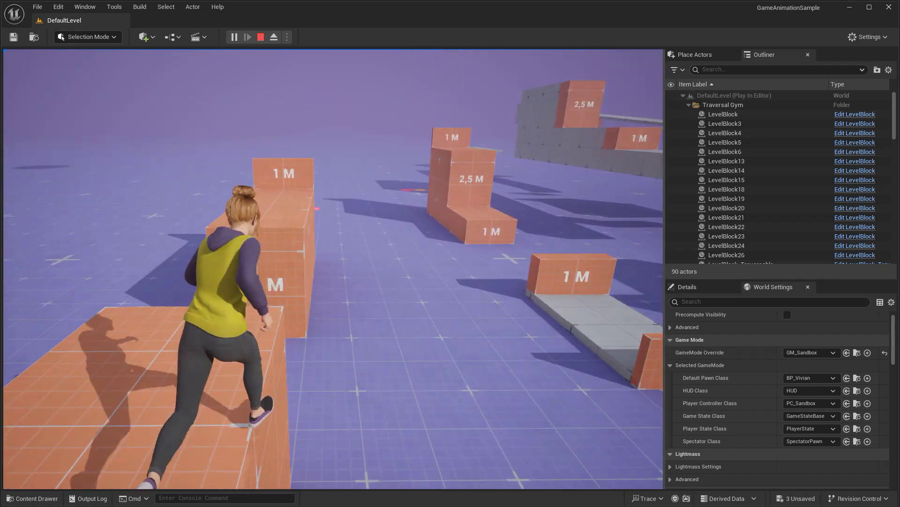
{"action": "key", "text": "w"}
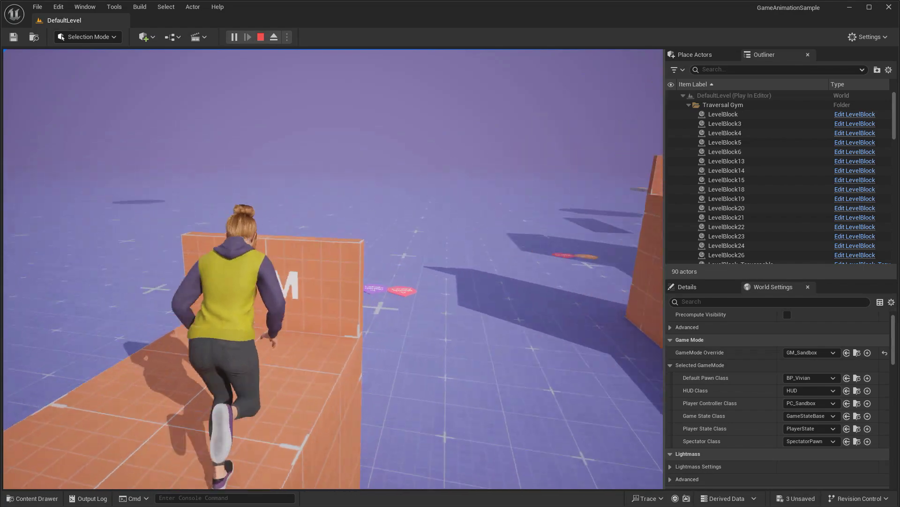
{"action": "key", "text": "w"}
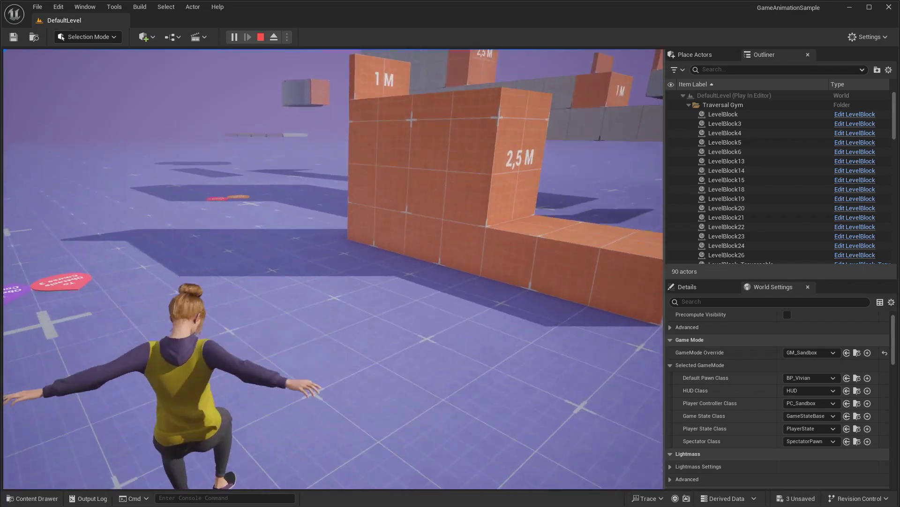